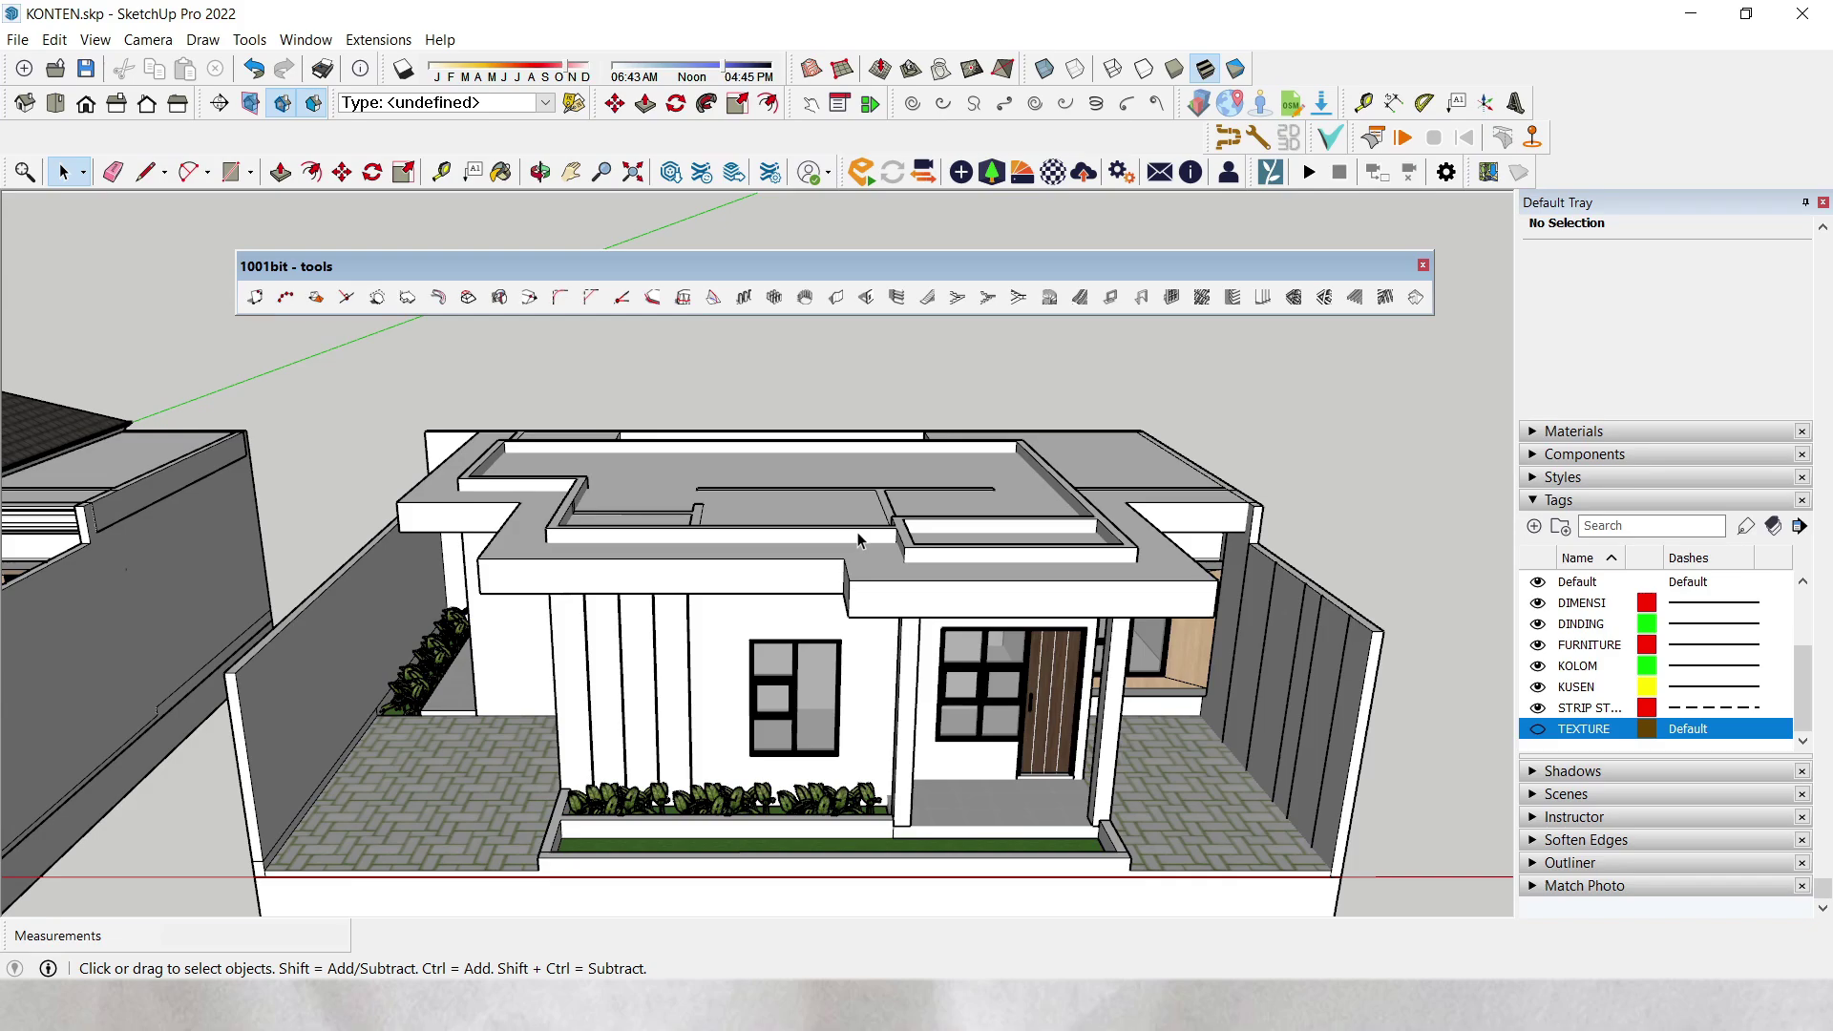
- Draw two rectangles across the flat roof slab, one about 315.0 cm by 71.2 cm
middle_drag(858, 540, 821, 693)
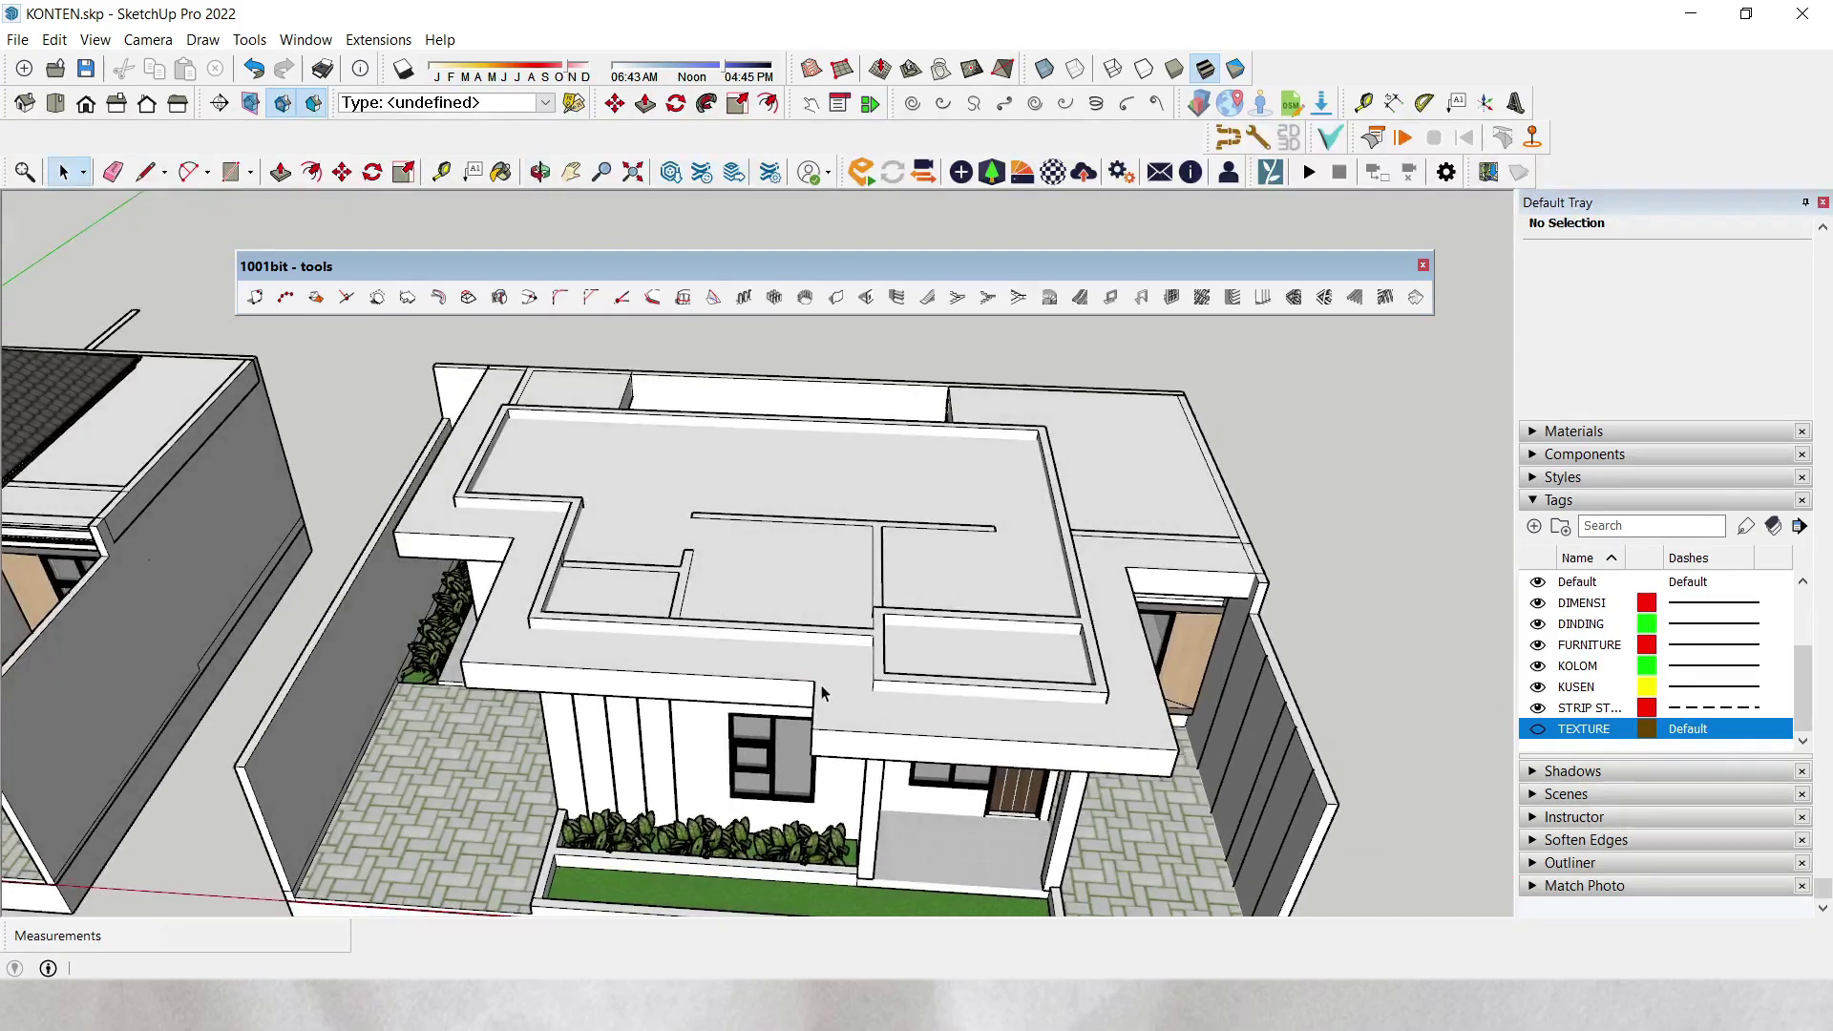
scroll(859, 630, up, 2)
key(r)
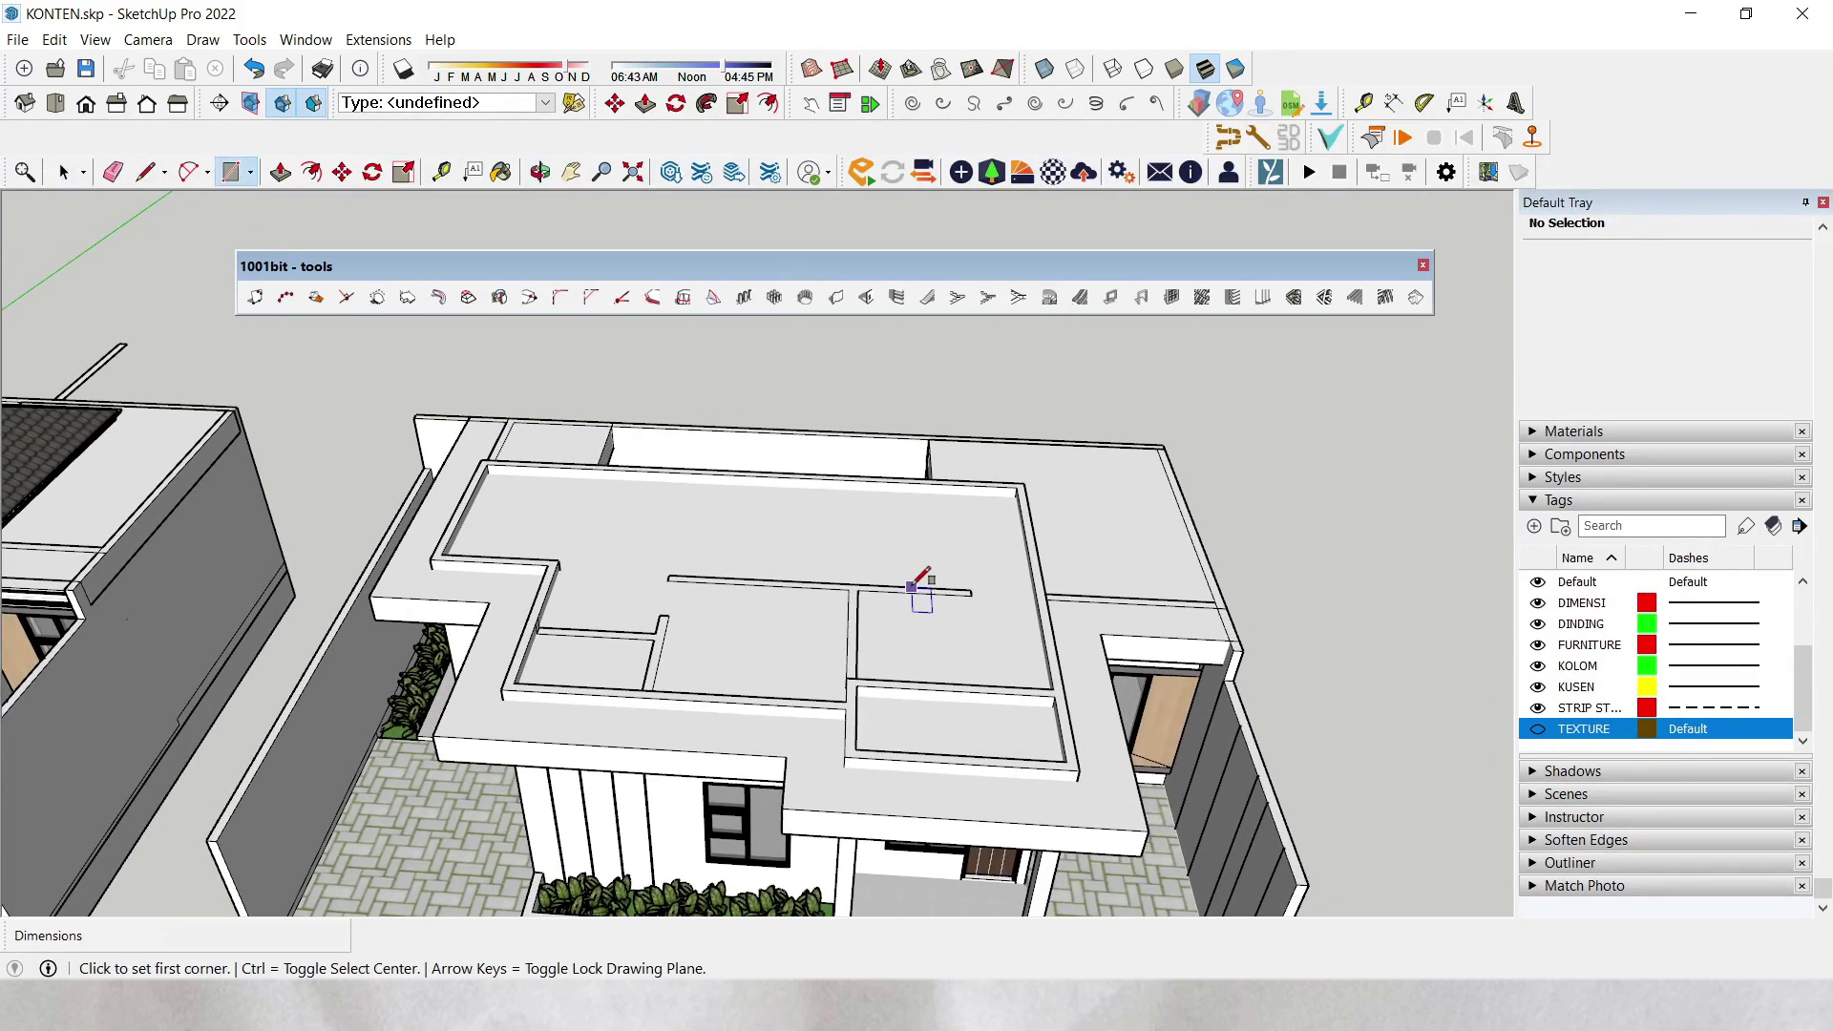
scroll(1050, 487, up, 2)
click(1016, 479)
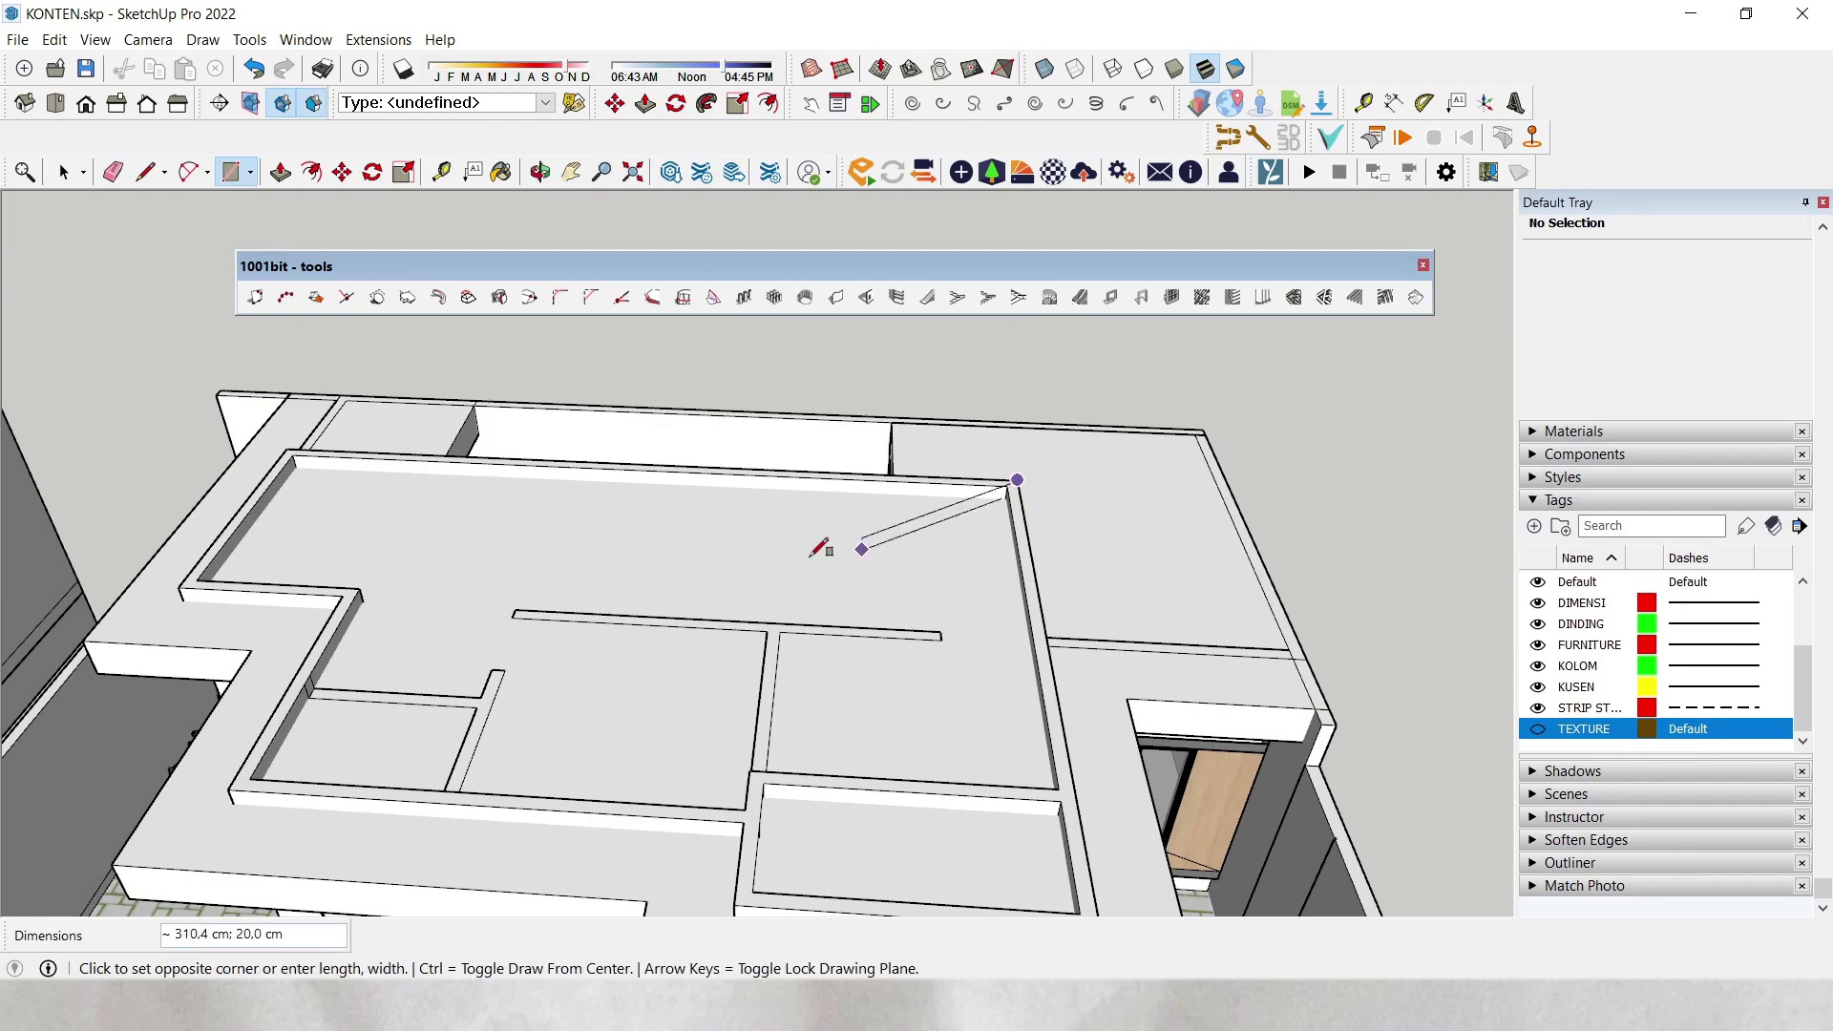
click(178, 580)
mouse_move(182, 573)
middle_down()
mouse_move(610, 619)
mouse_move(1040, 725)
middle_up()
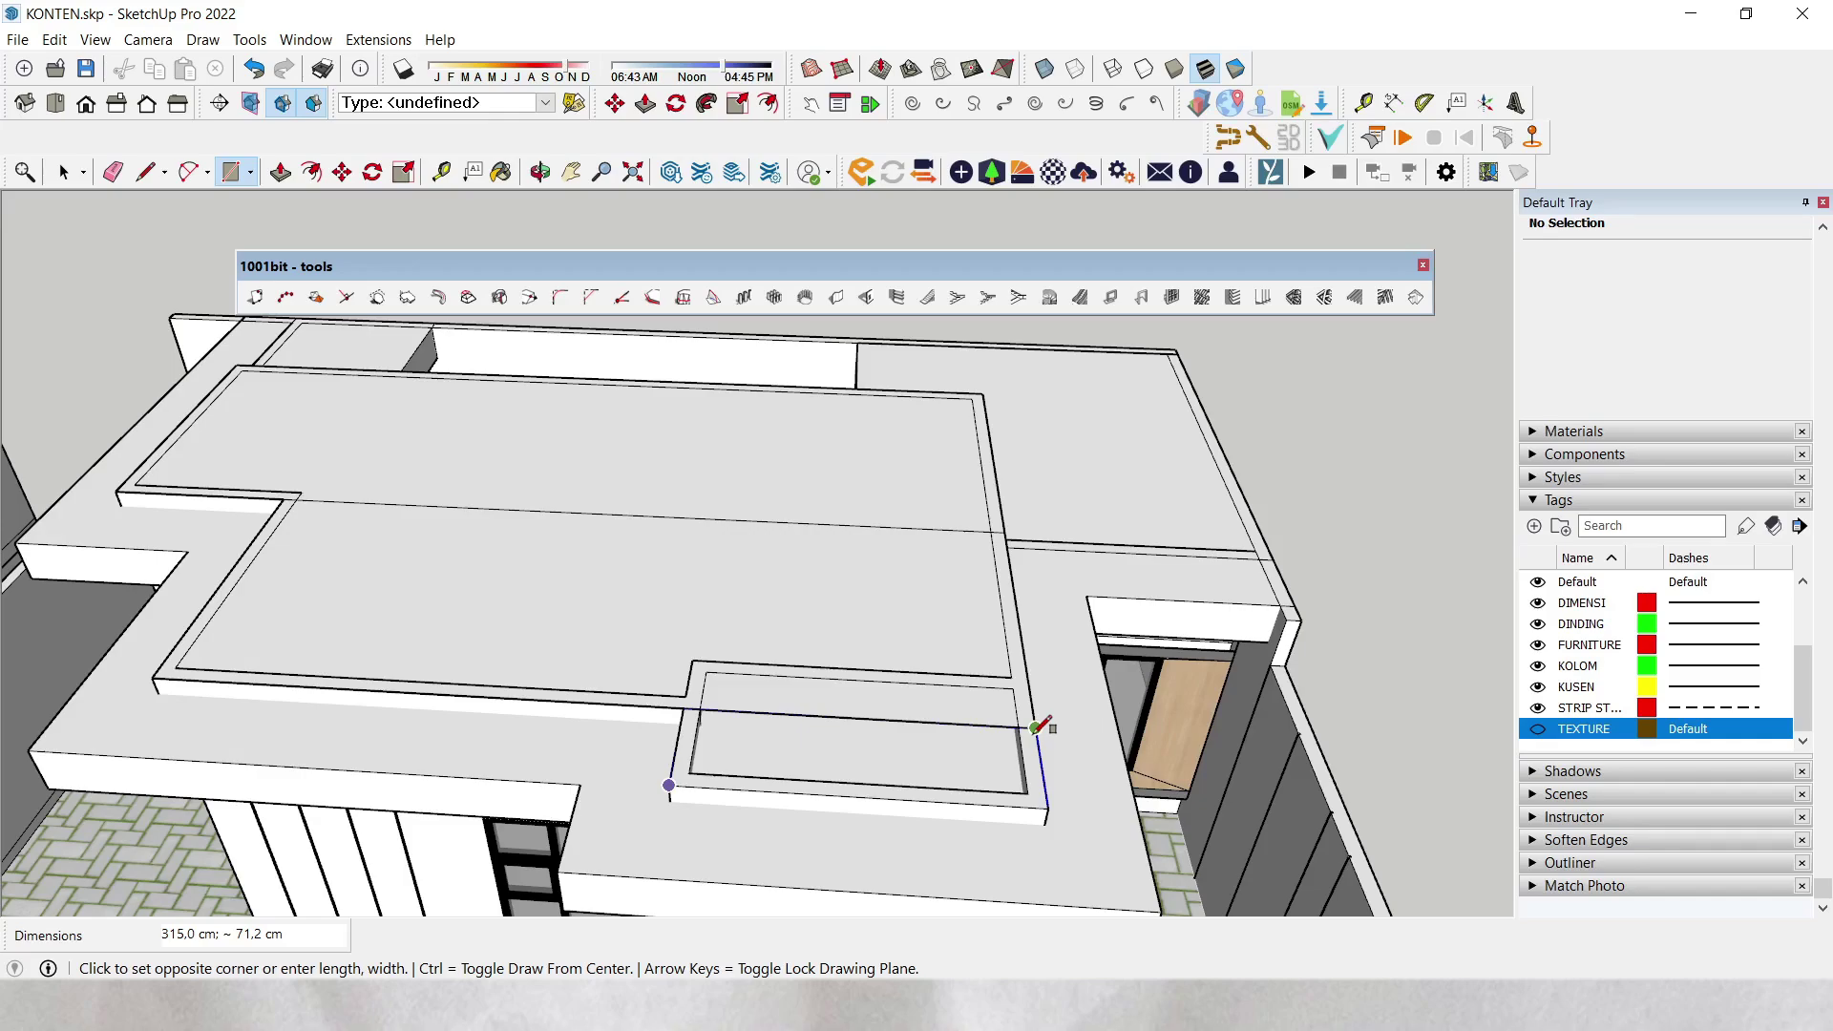
click(1036, 727)
key(space)
- Group all the connected roof outline faces and edges into one roof group
middle_drag(863, 731, 976, 723)
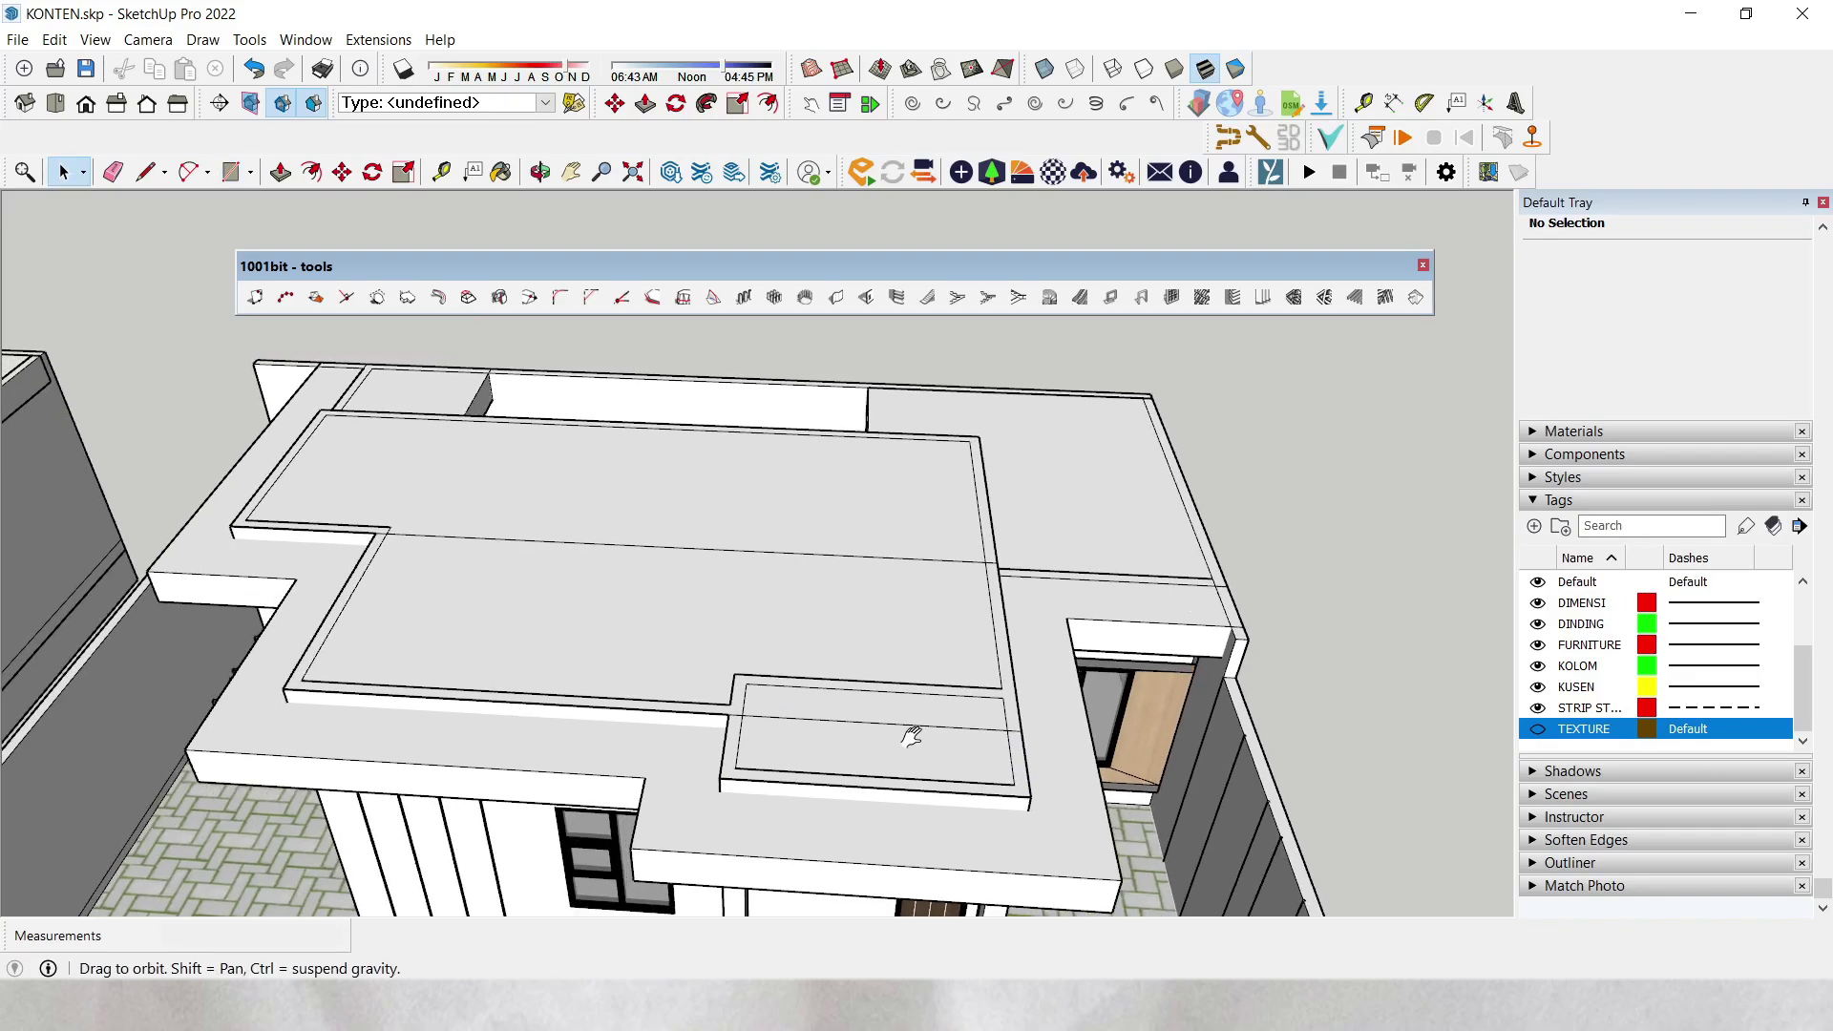
triple_click(976, 724)
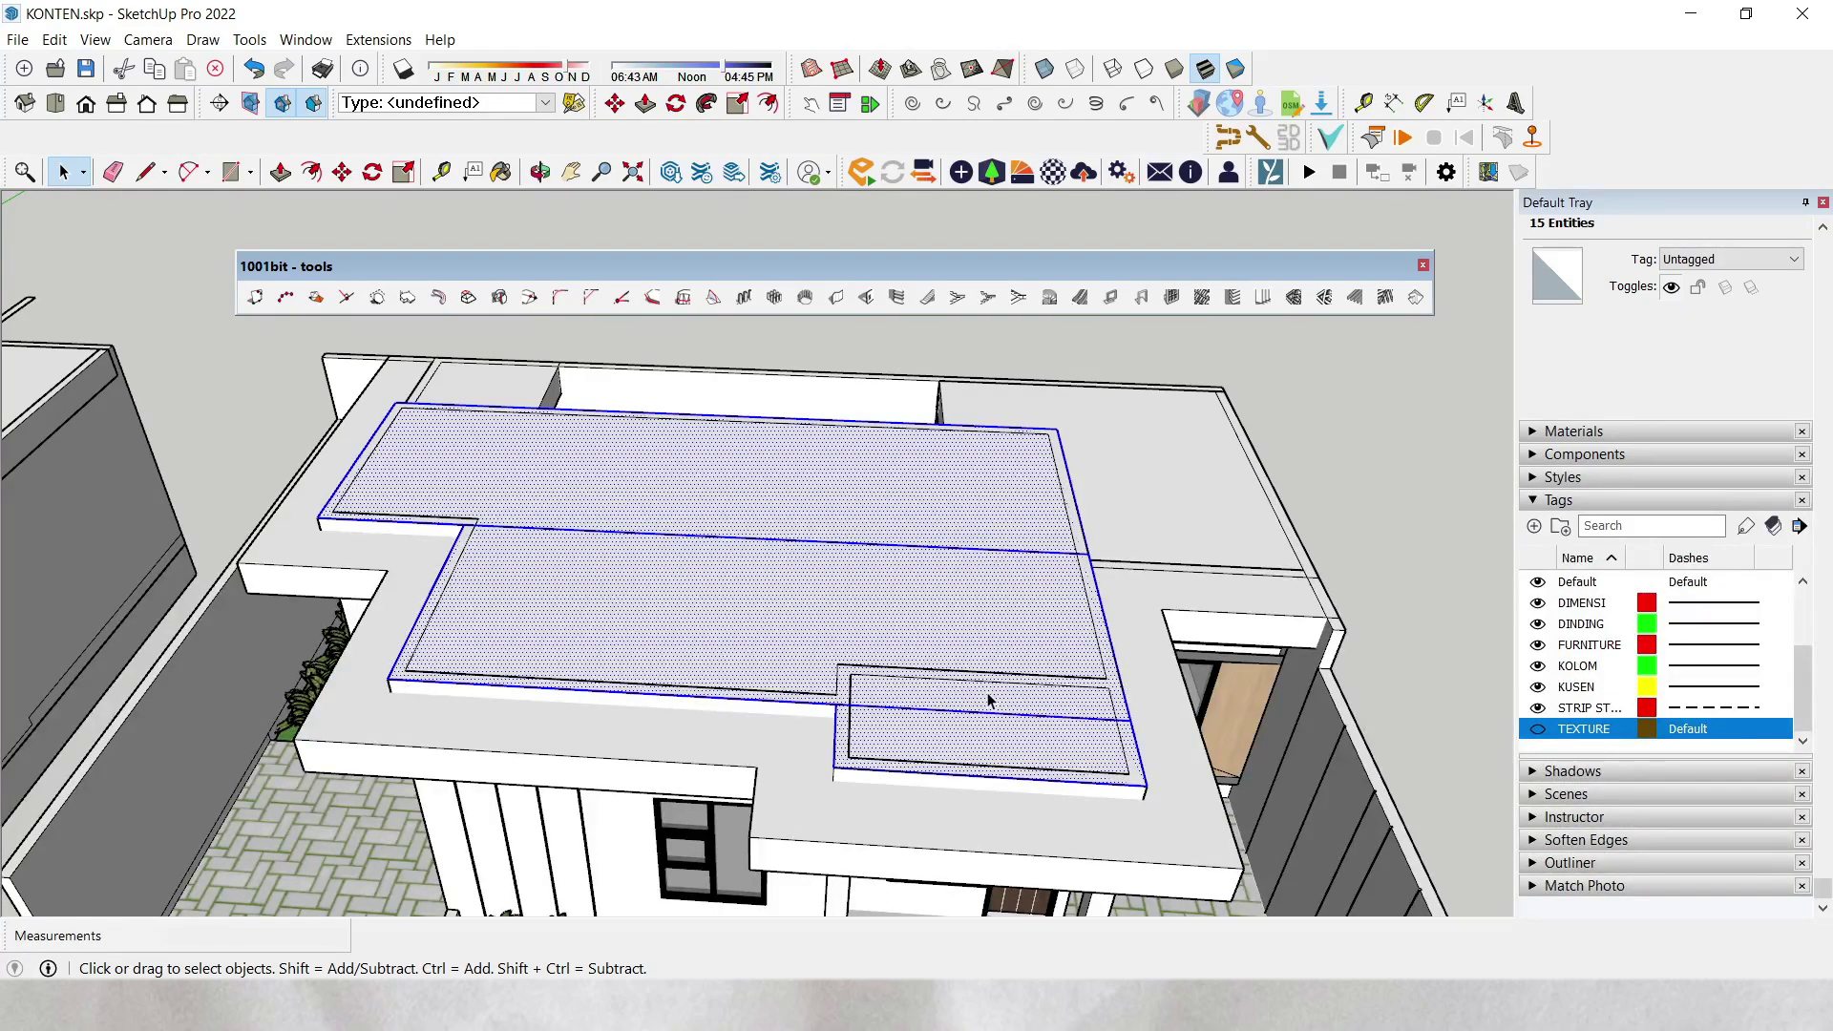
right_click(751, 575)
click(845, 752)
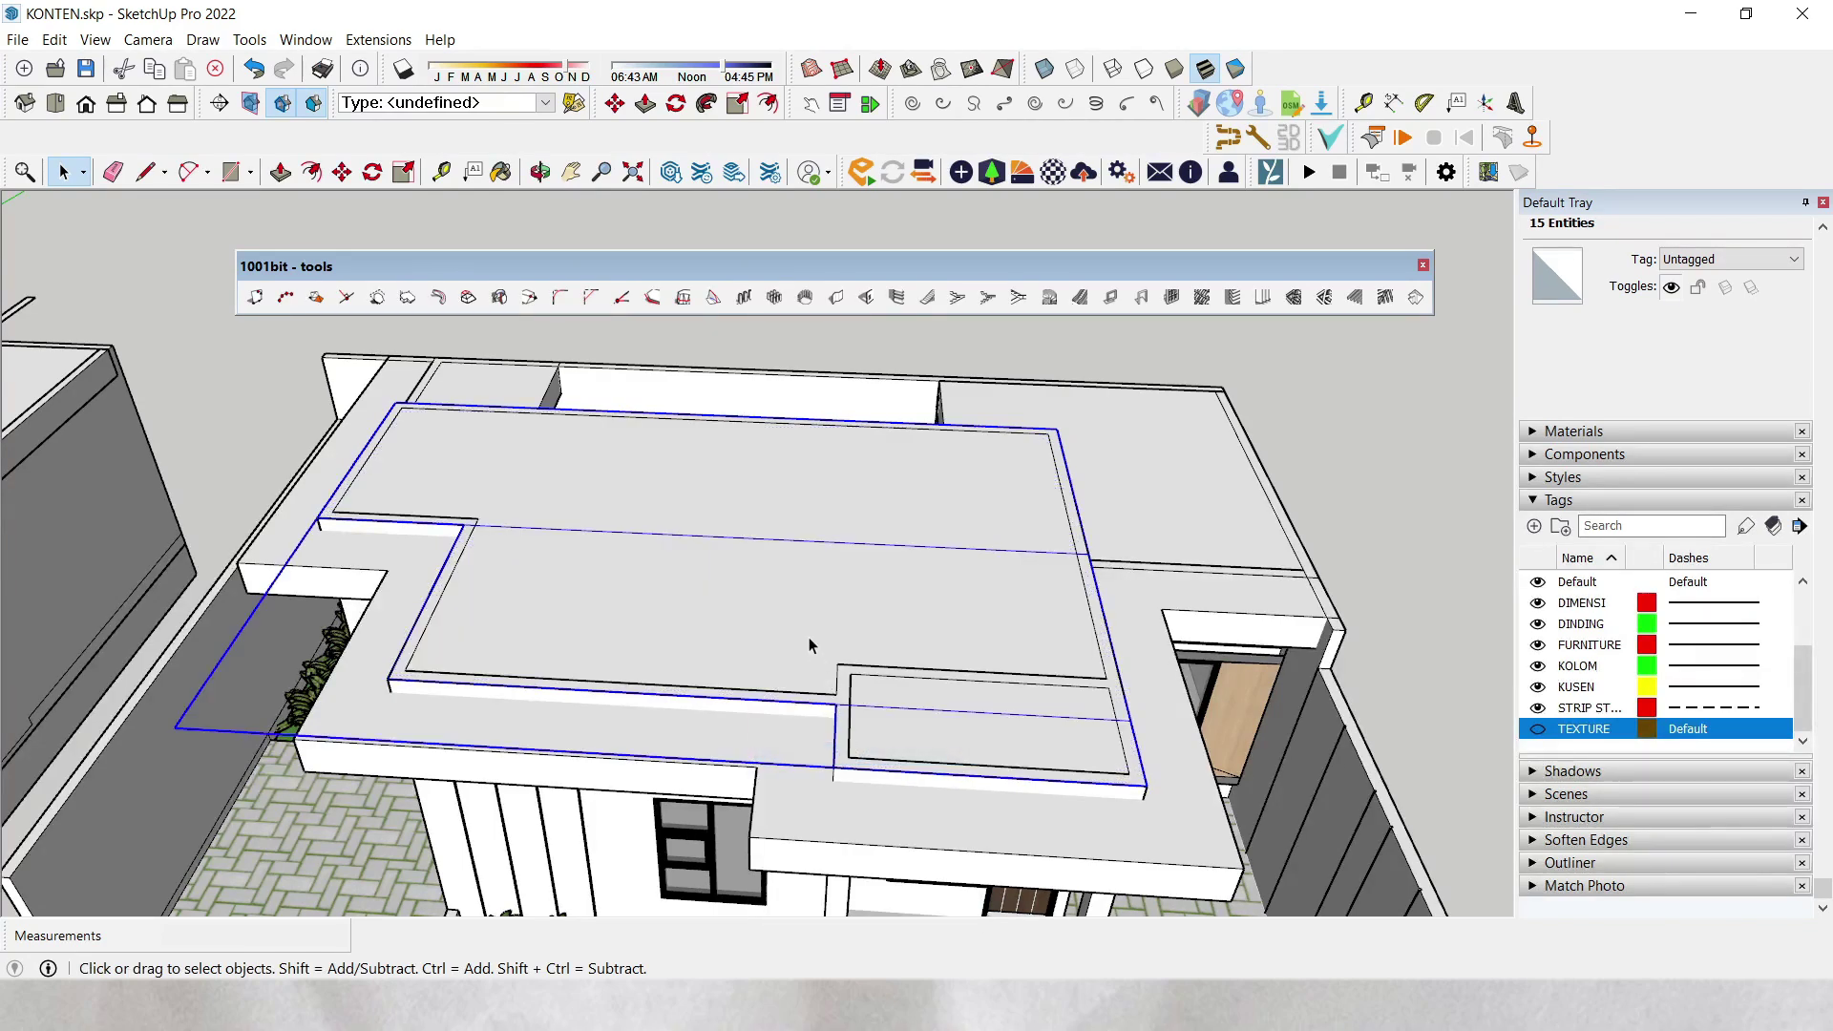
- Inside the roof group, erase the two dividing edges and select the merged 59.34 m² top face
double_click(749, 588)
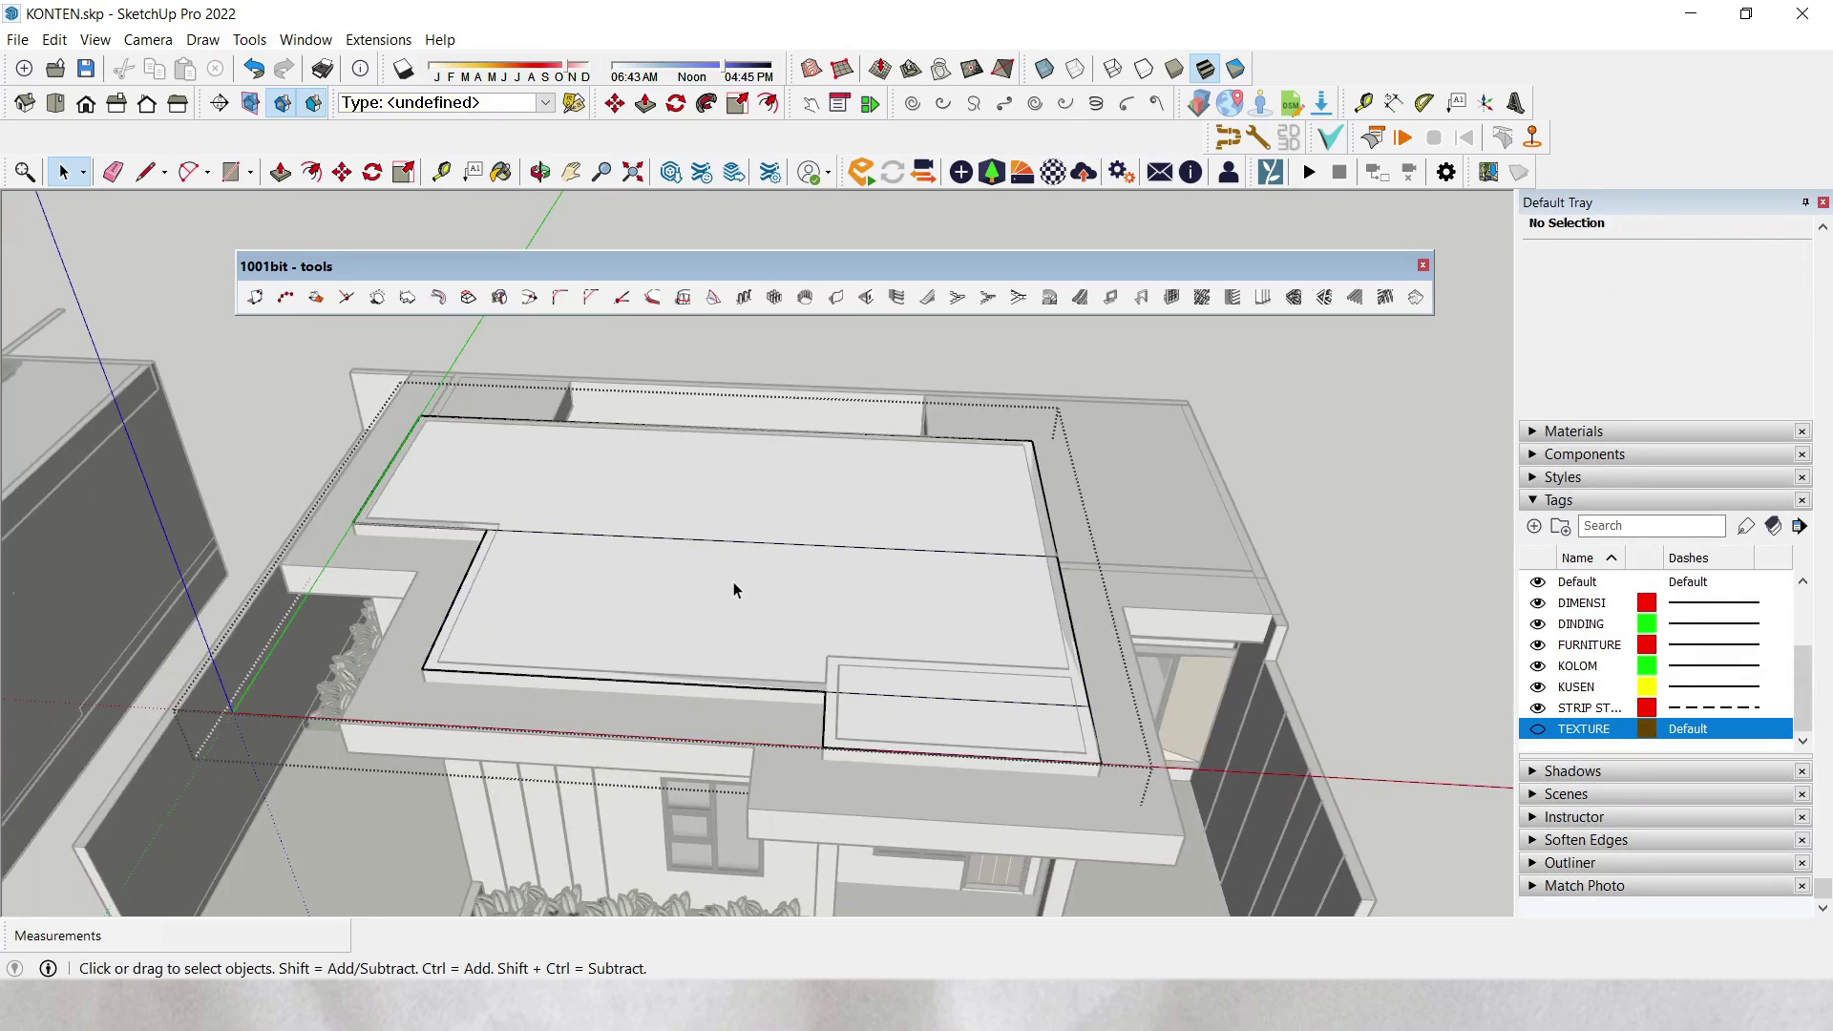
mouse_move(733, 589)
middle_down()
mouse_move(770, 592)
mouse_move(769, 576)
middle_up()
key(e)
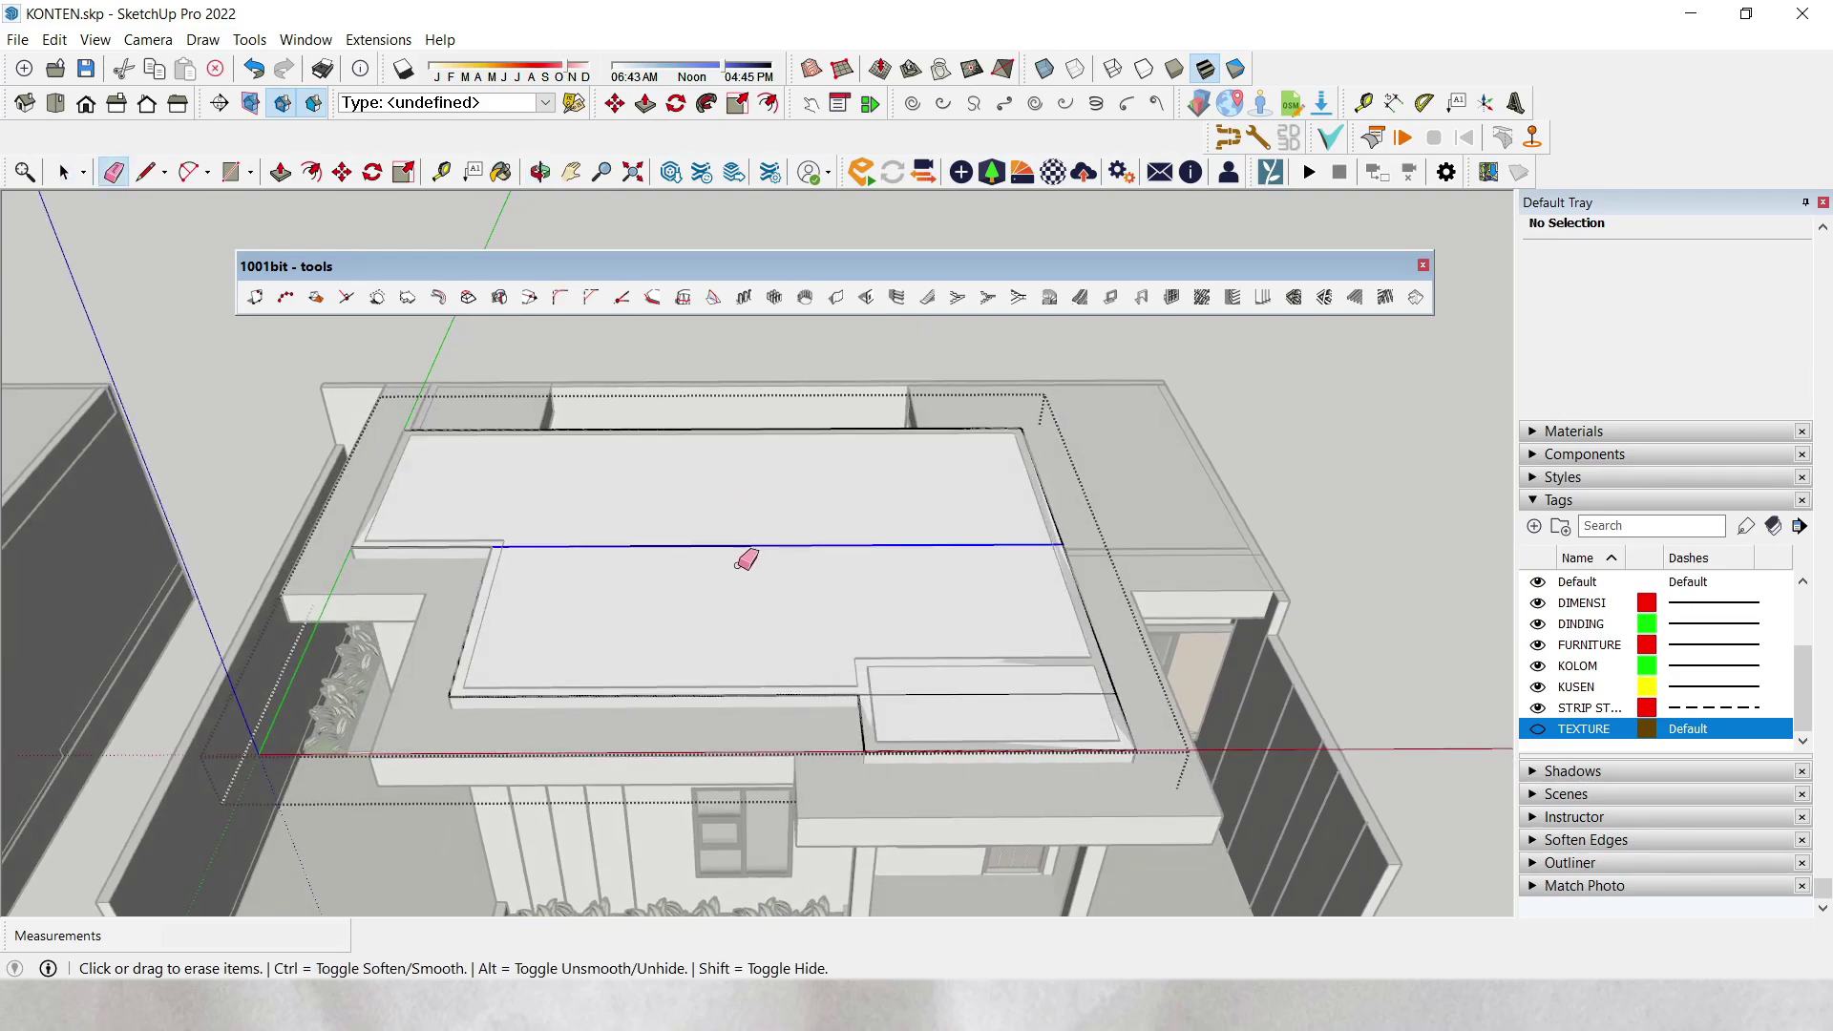
click(743, 547)
click(950, 694)
key(space)
click(737, 559)
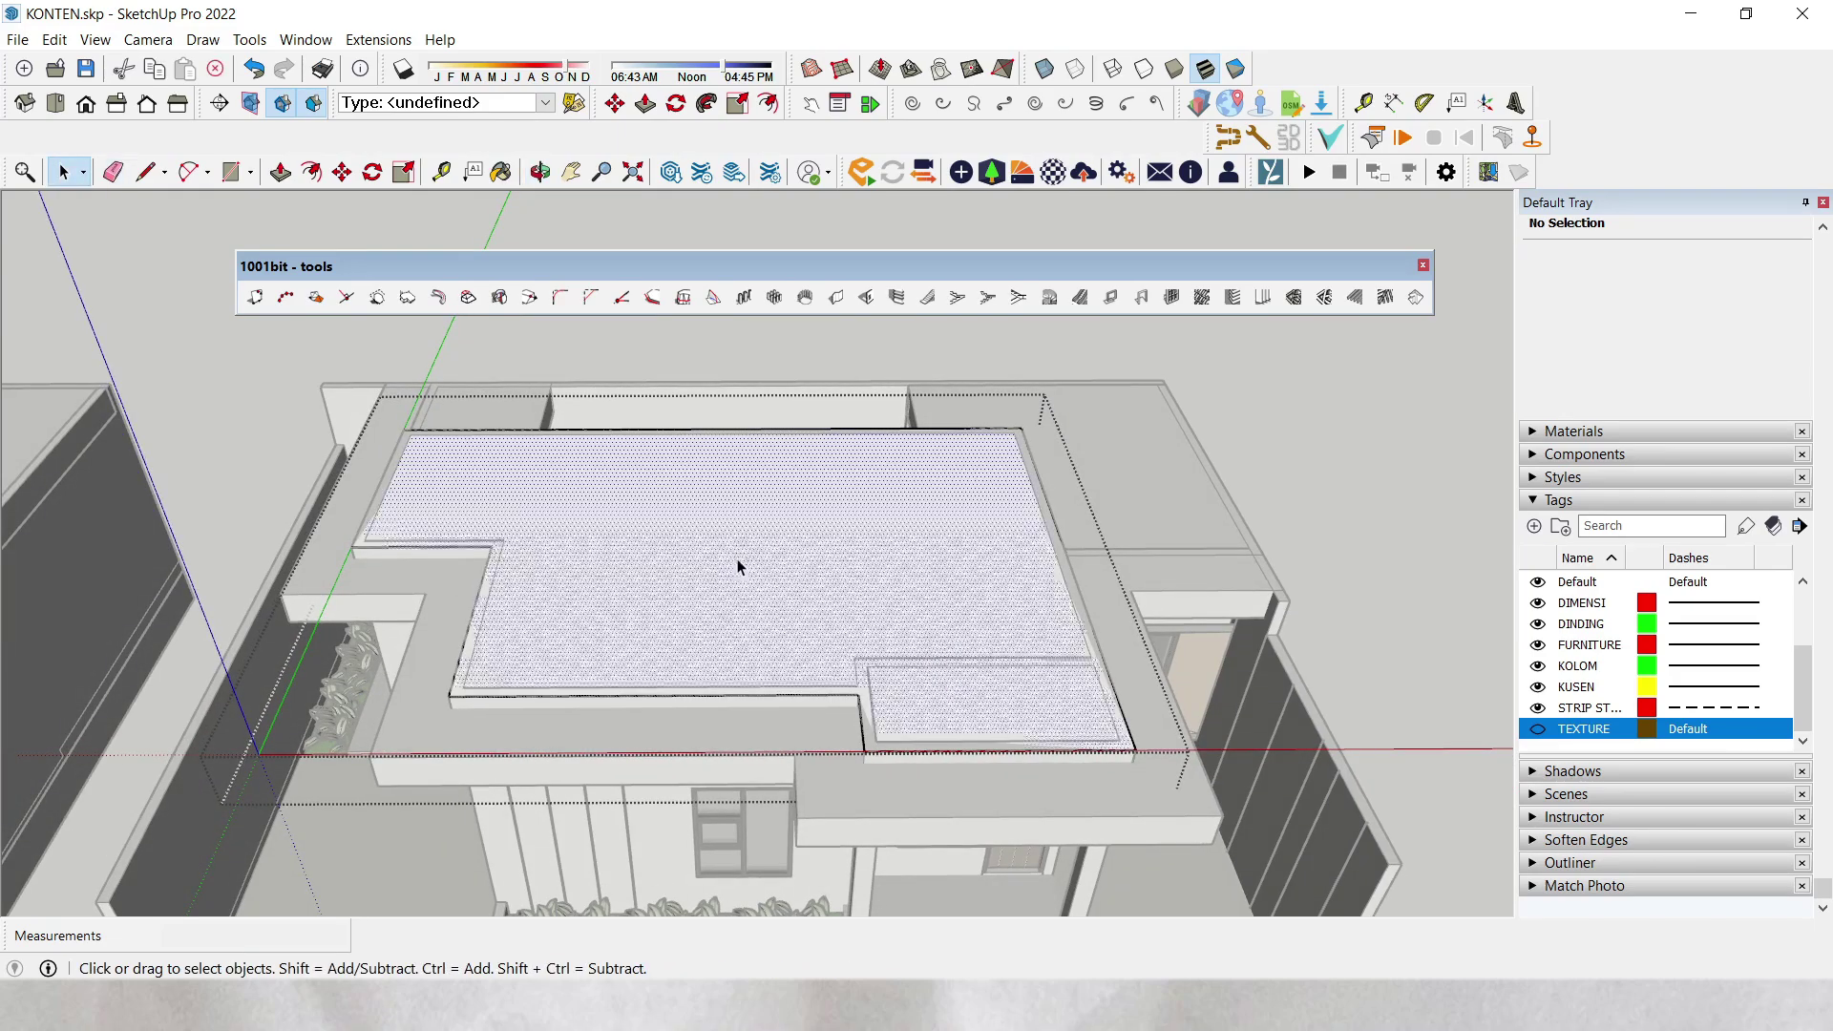
key(Escape)
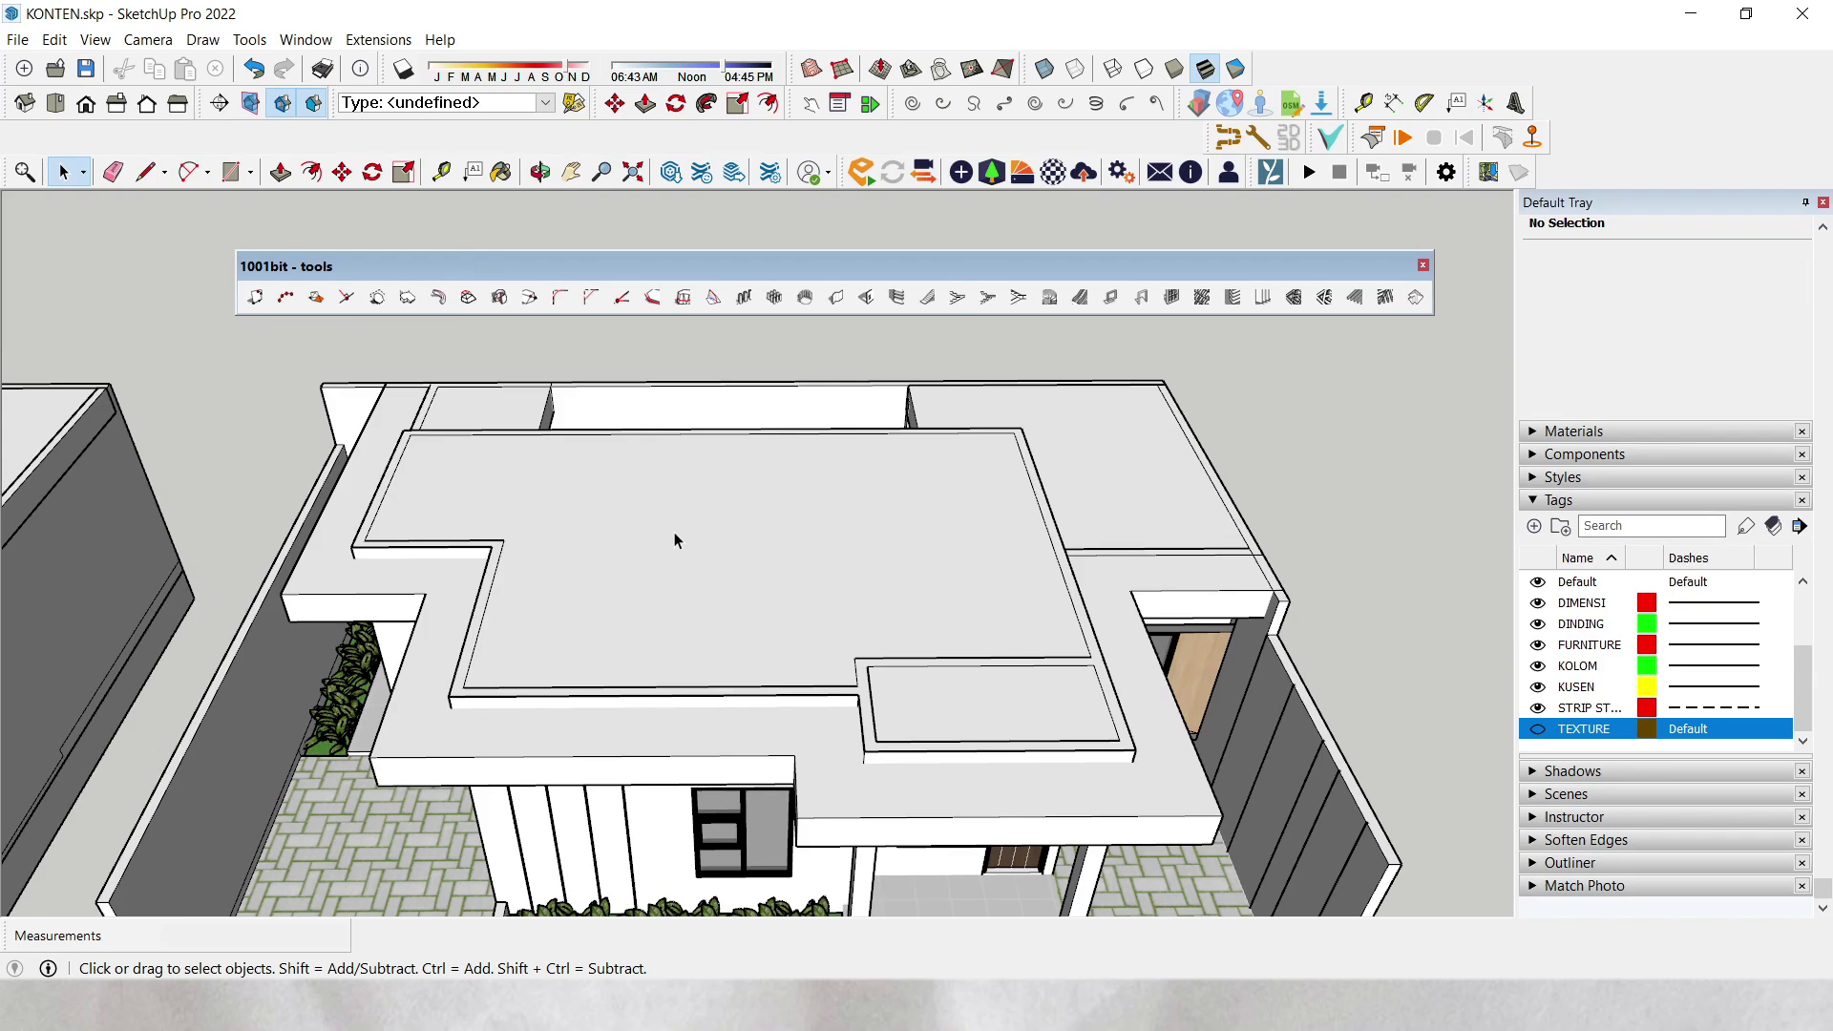
click(673, 534)
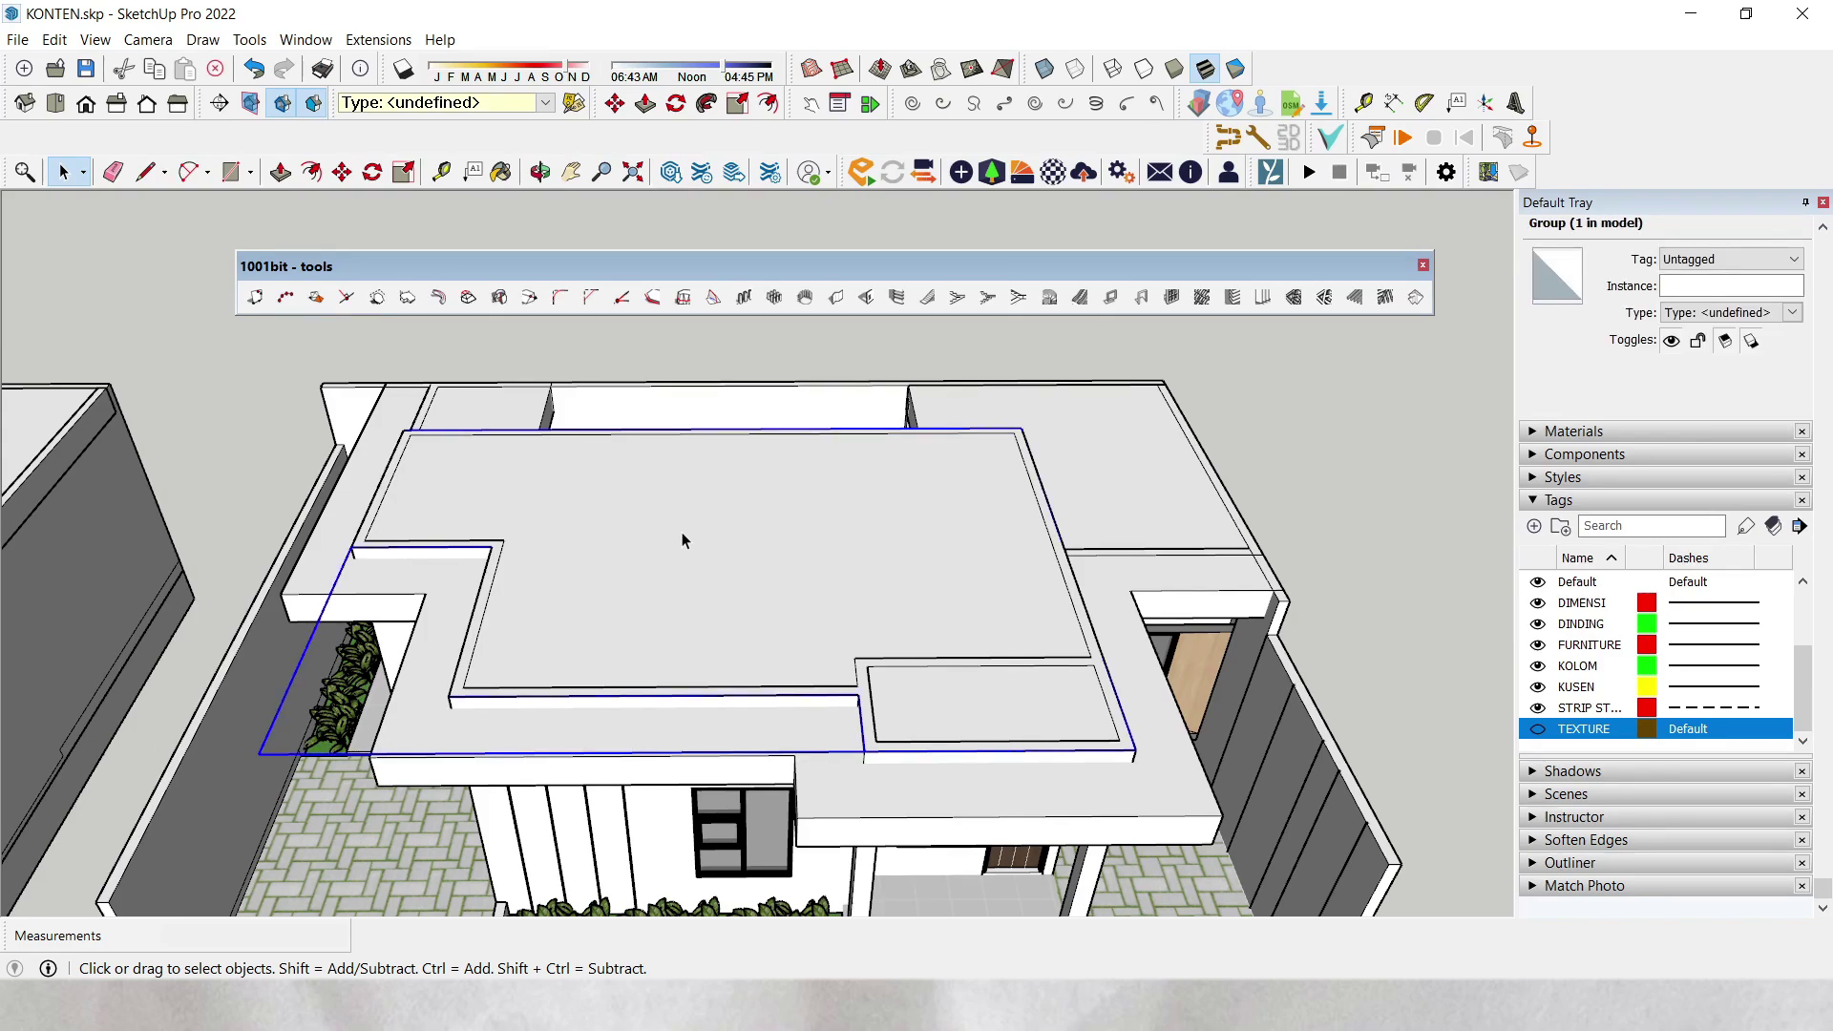
double_click(681, 530)
click(706, 519)
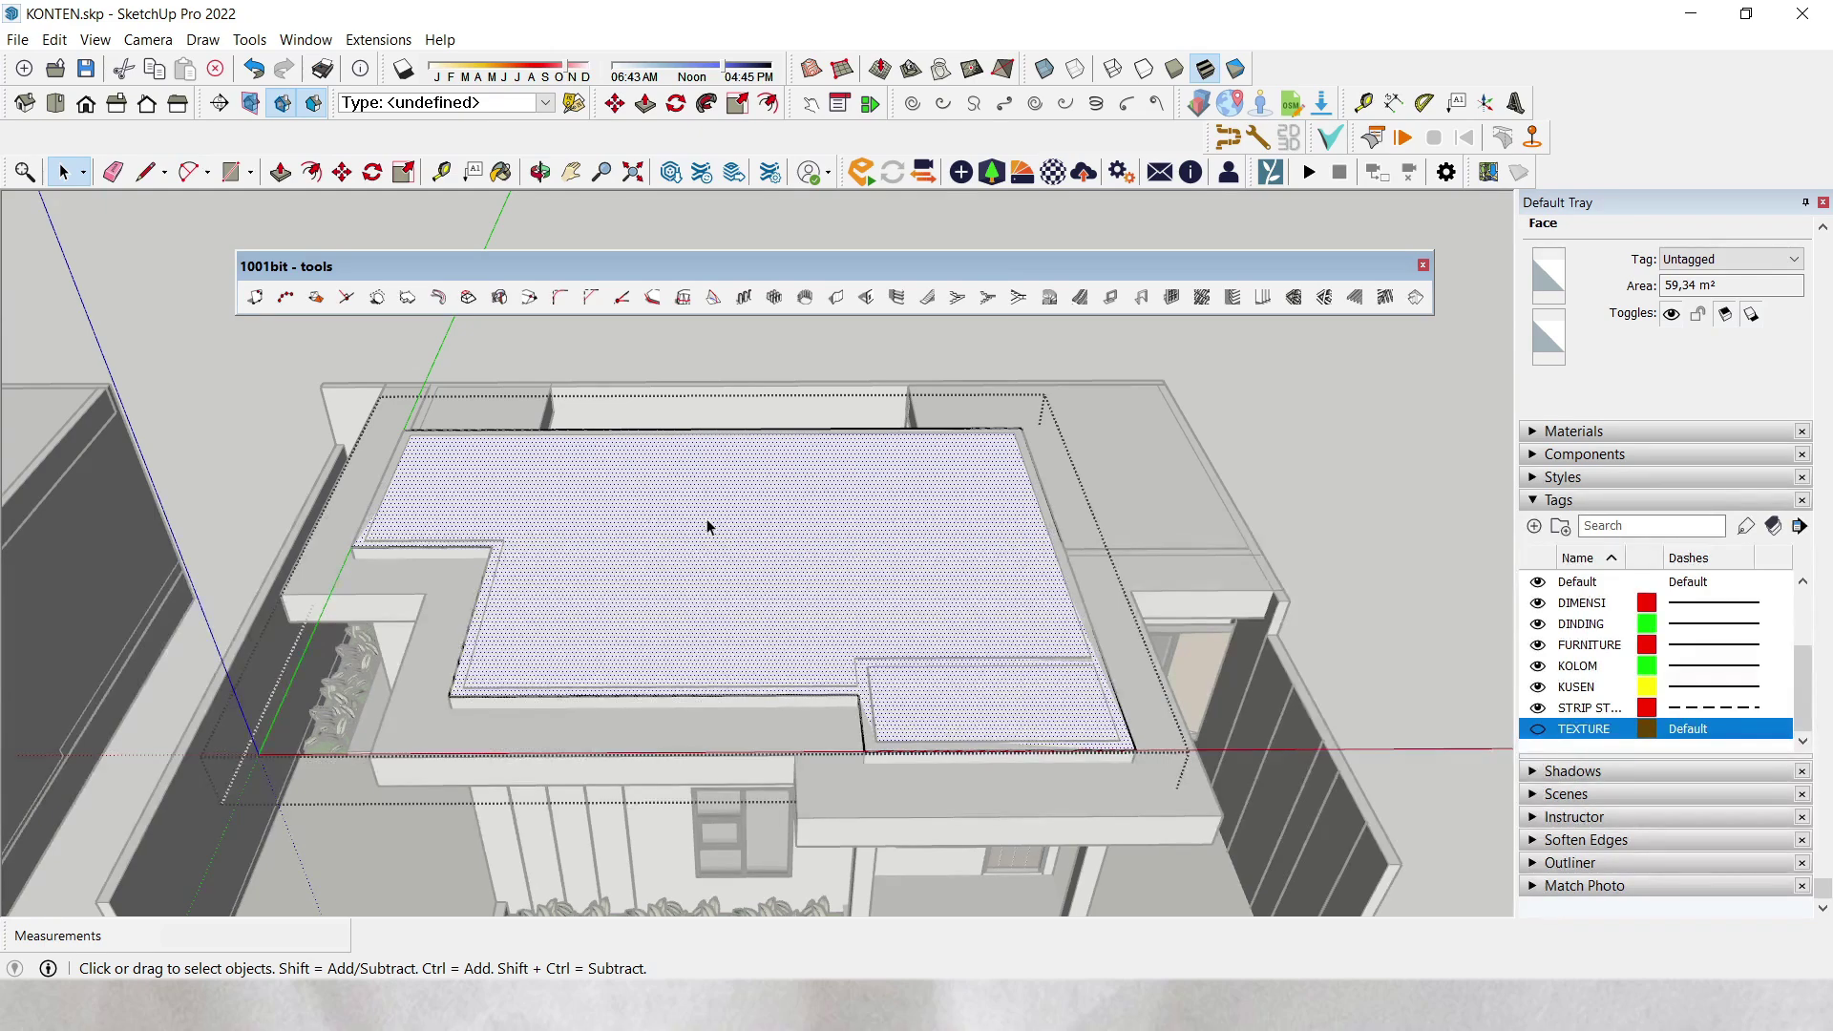
- Start the 1001bit hip roof from the selected face with roof pitch 30 and overhang 100
click(1416, 300)
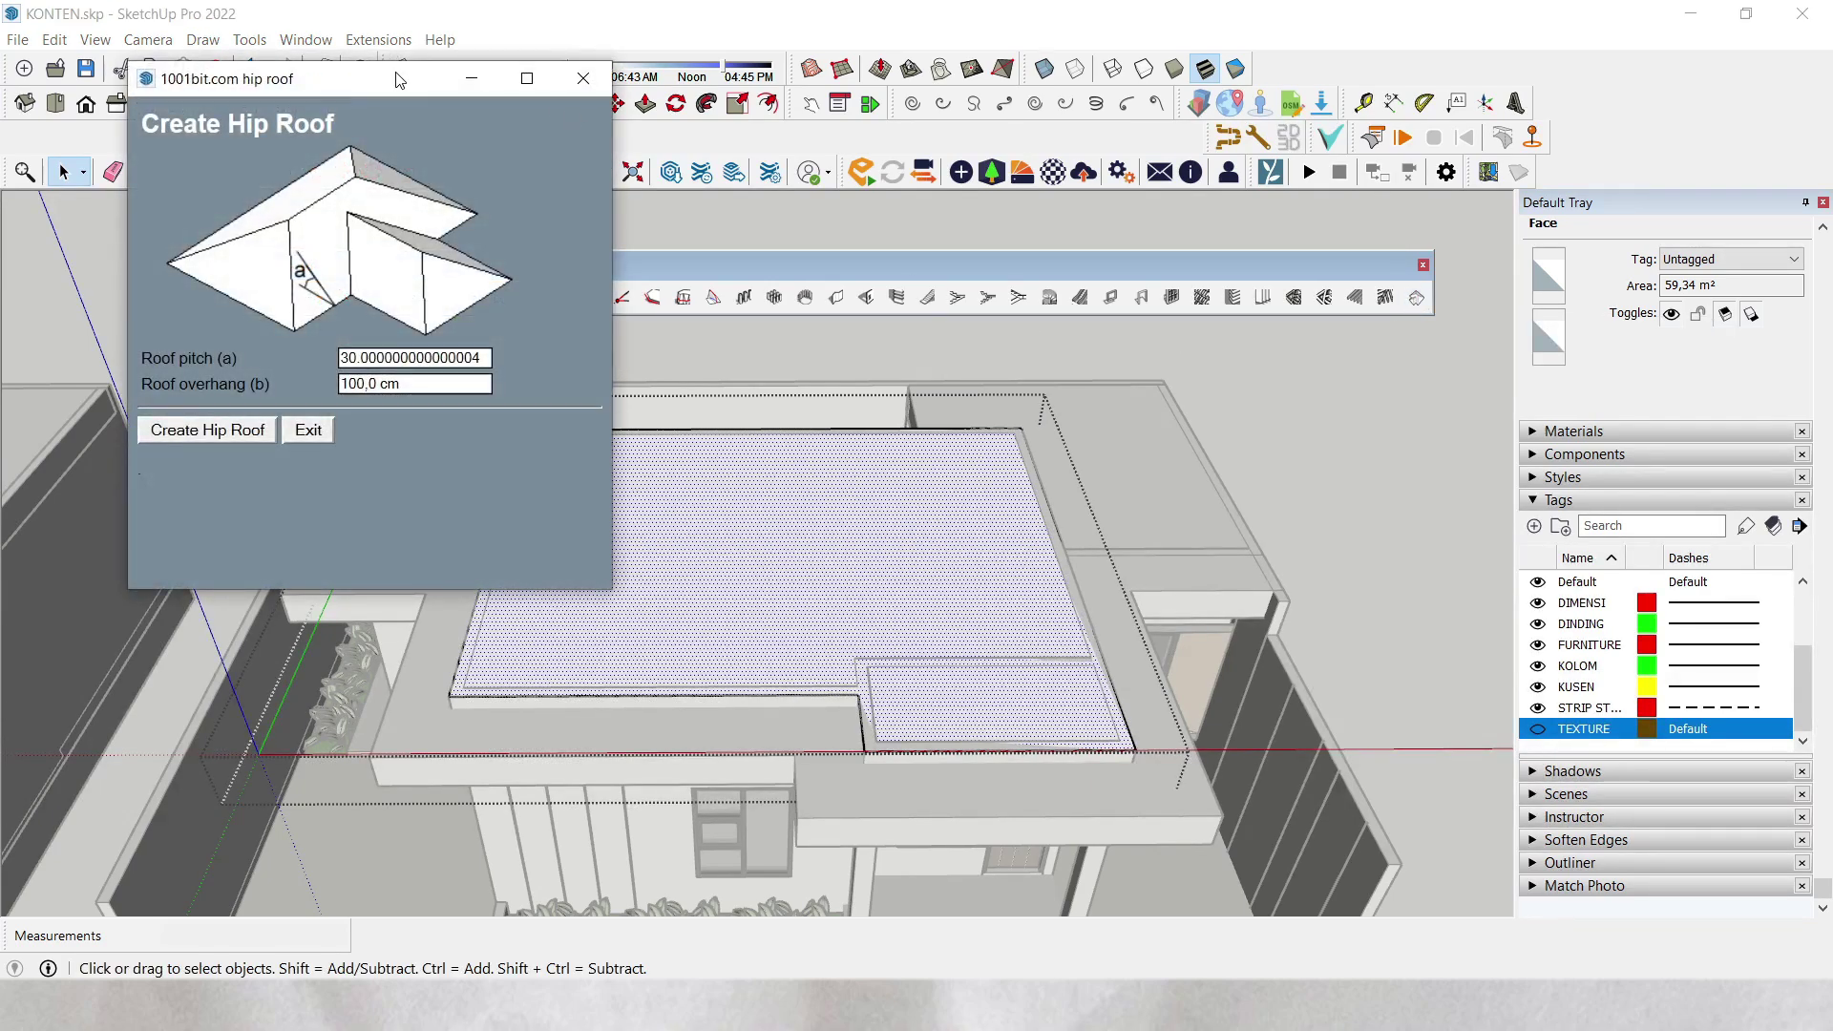
drag(399, 80, 905, 216)
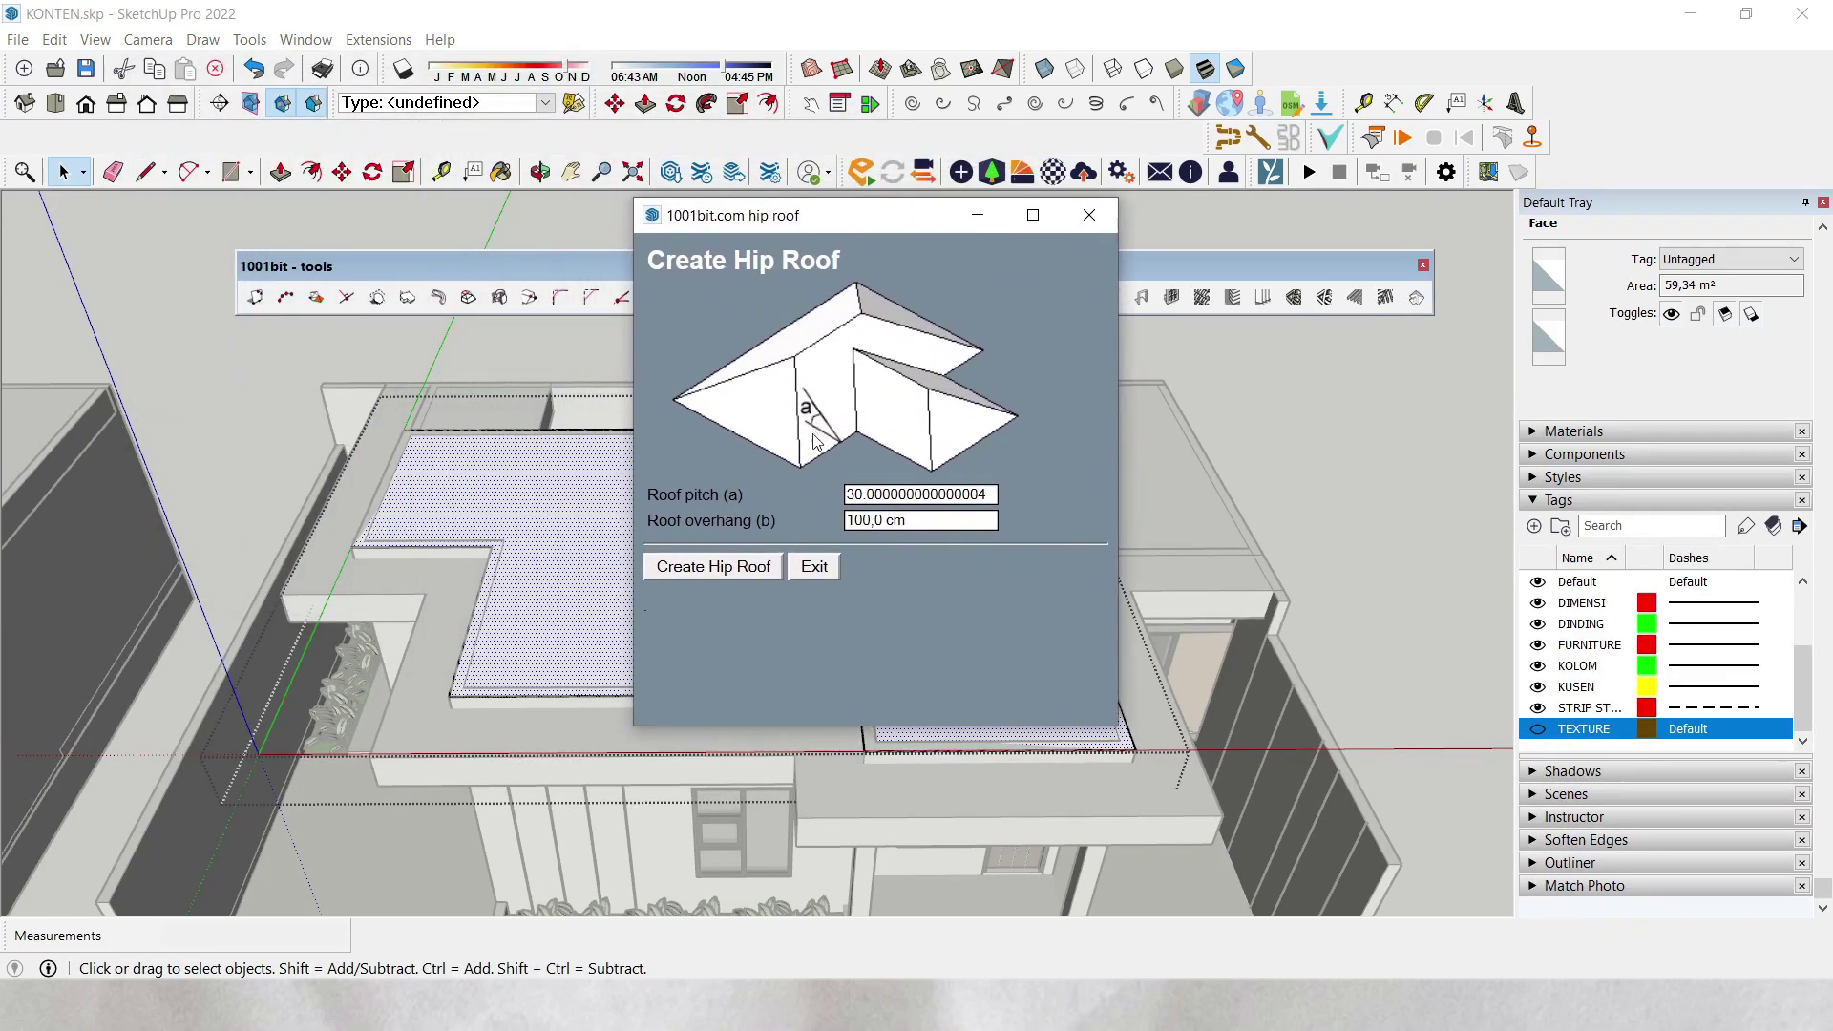
double_click(995, 496)
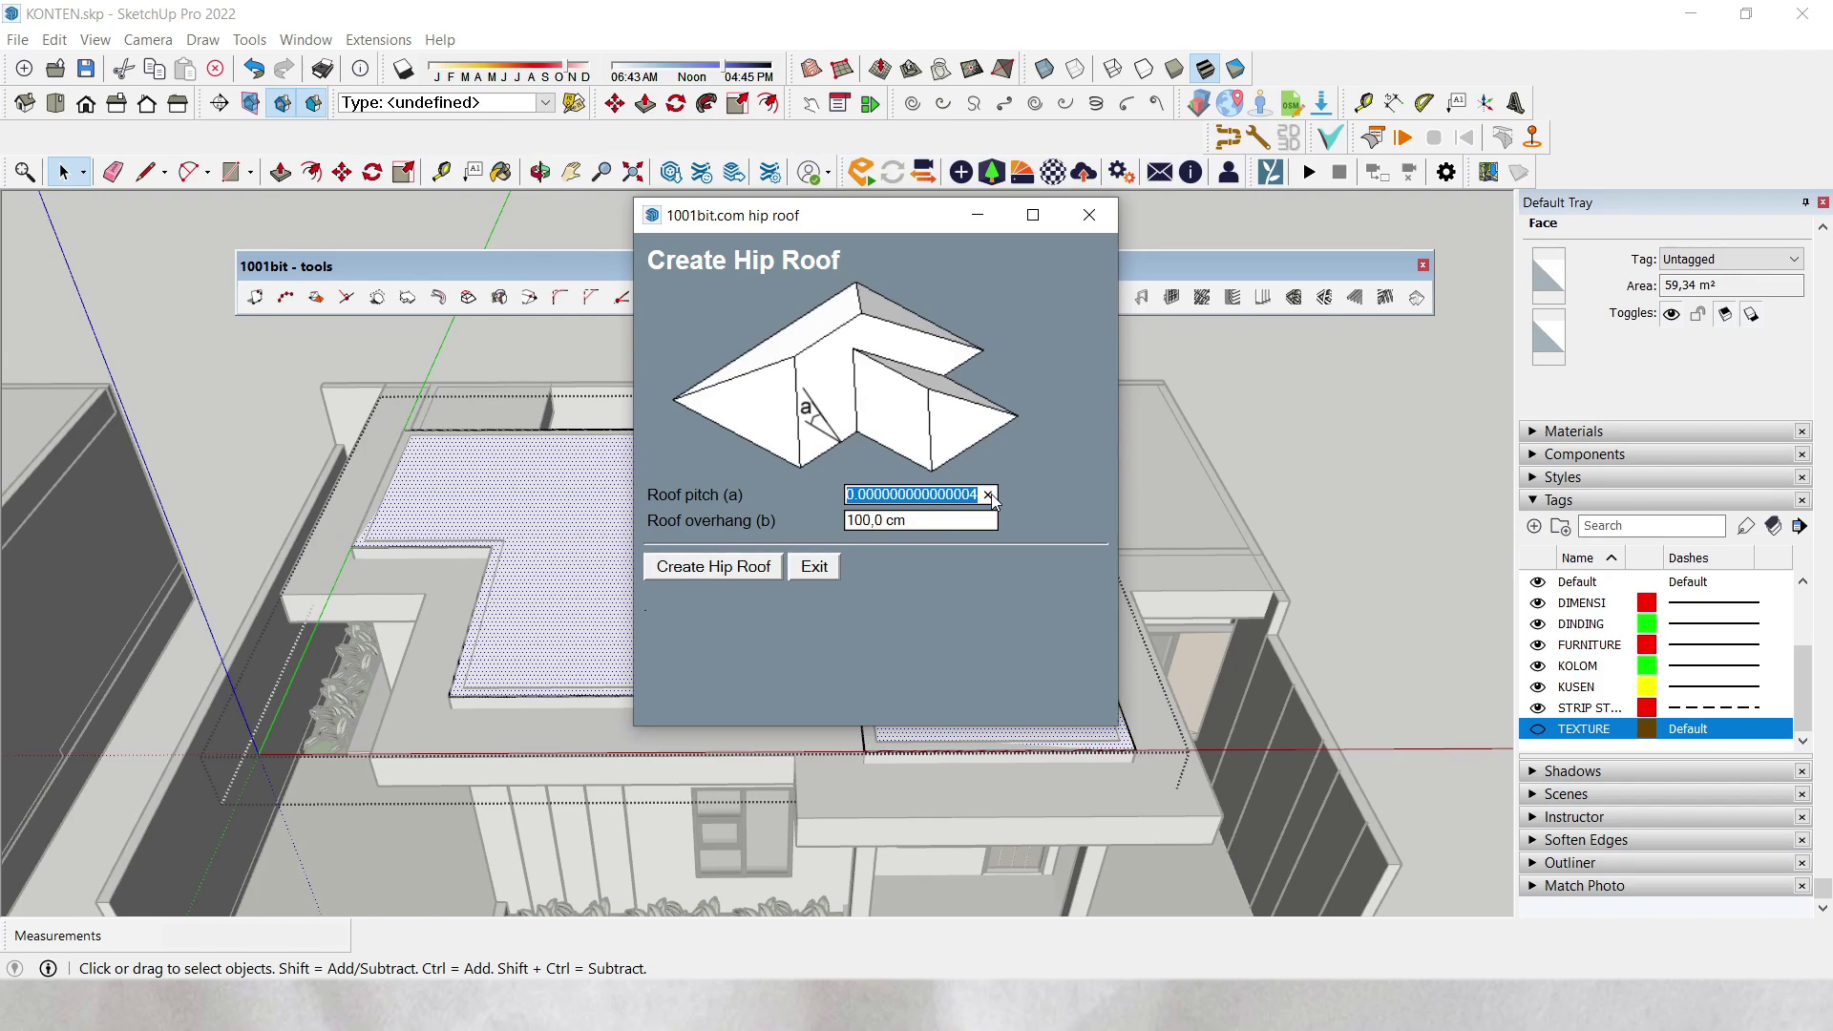
text(30)
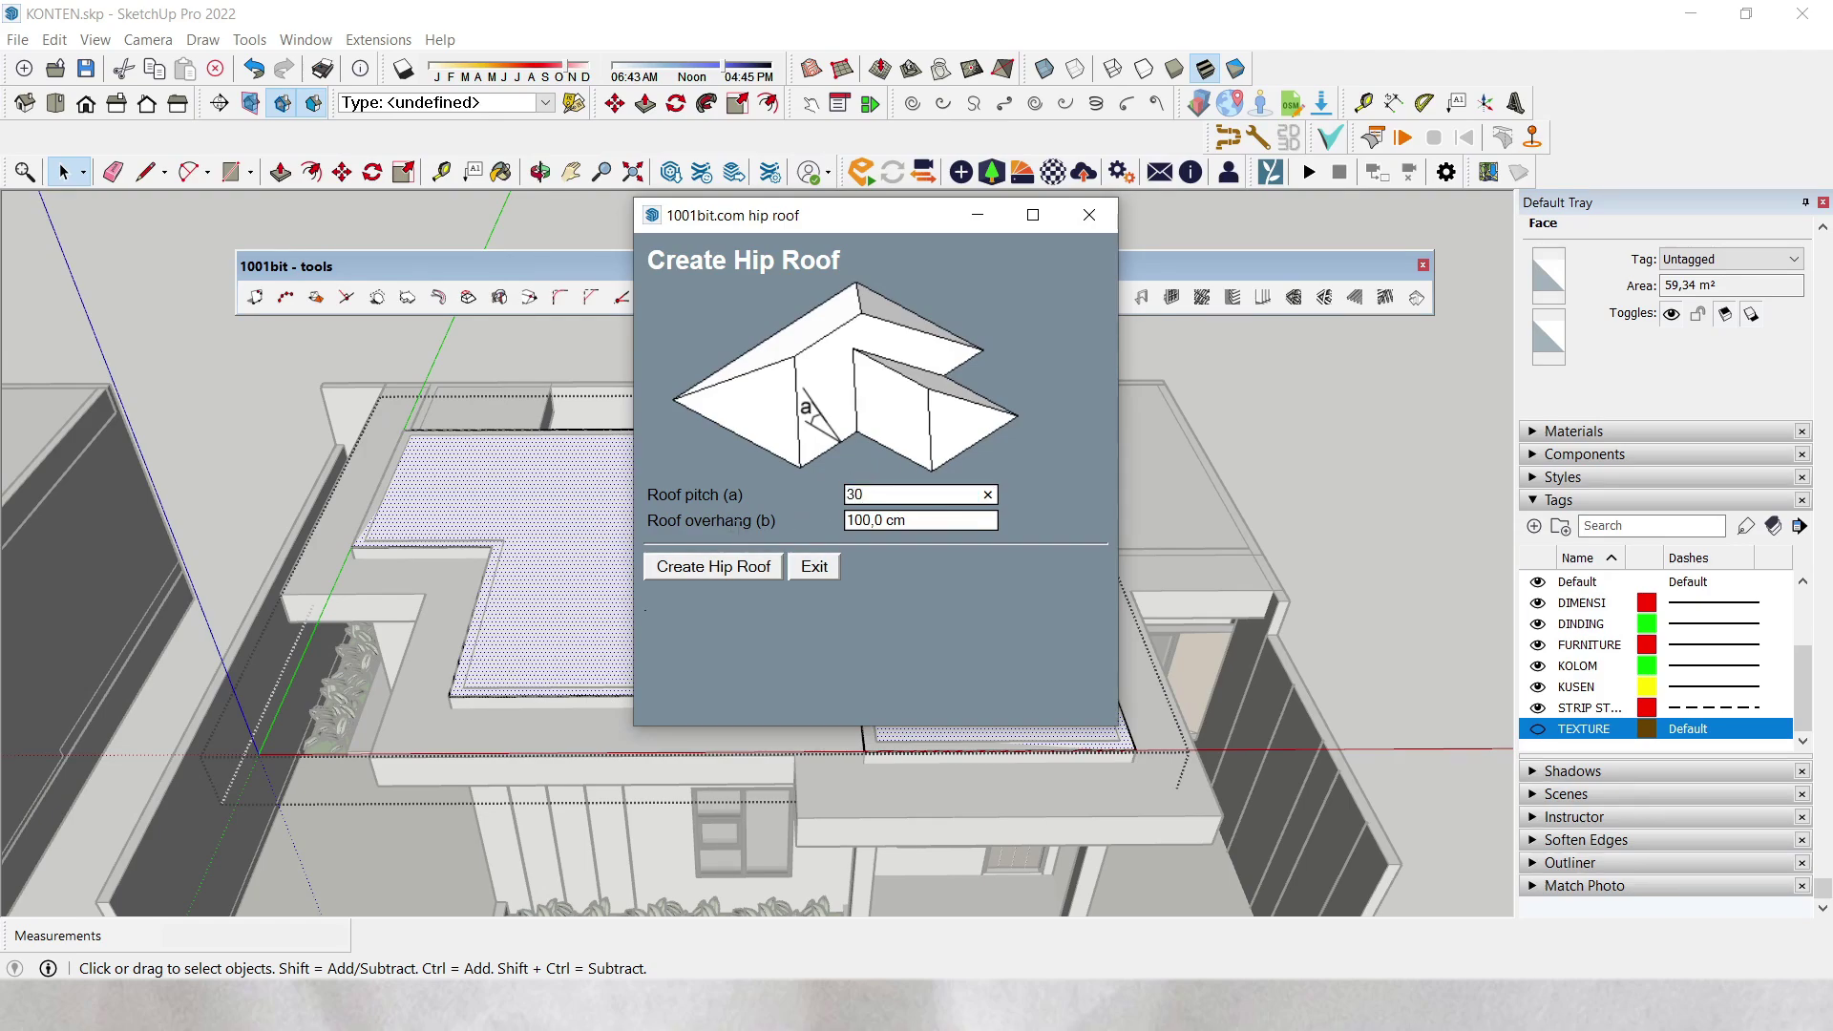
click(934, 523)
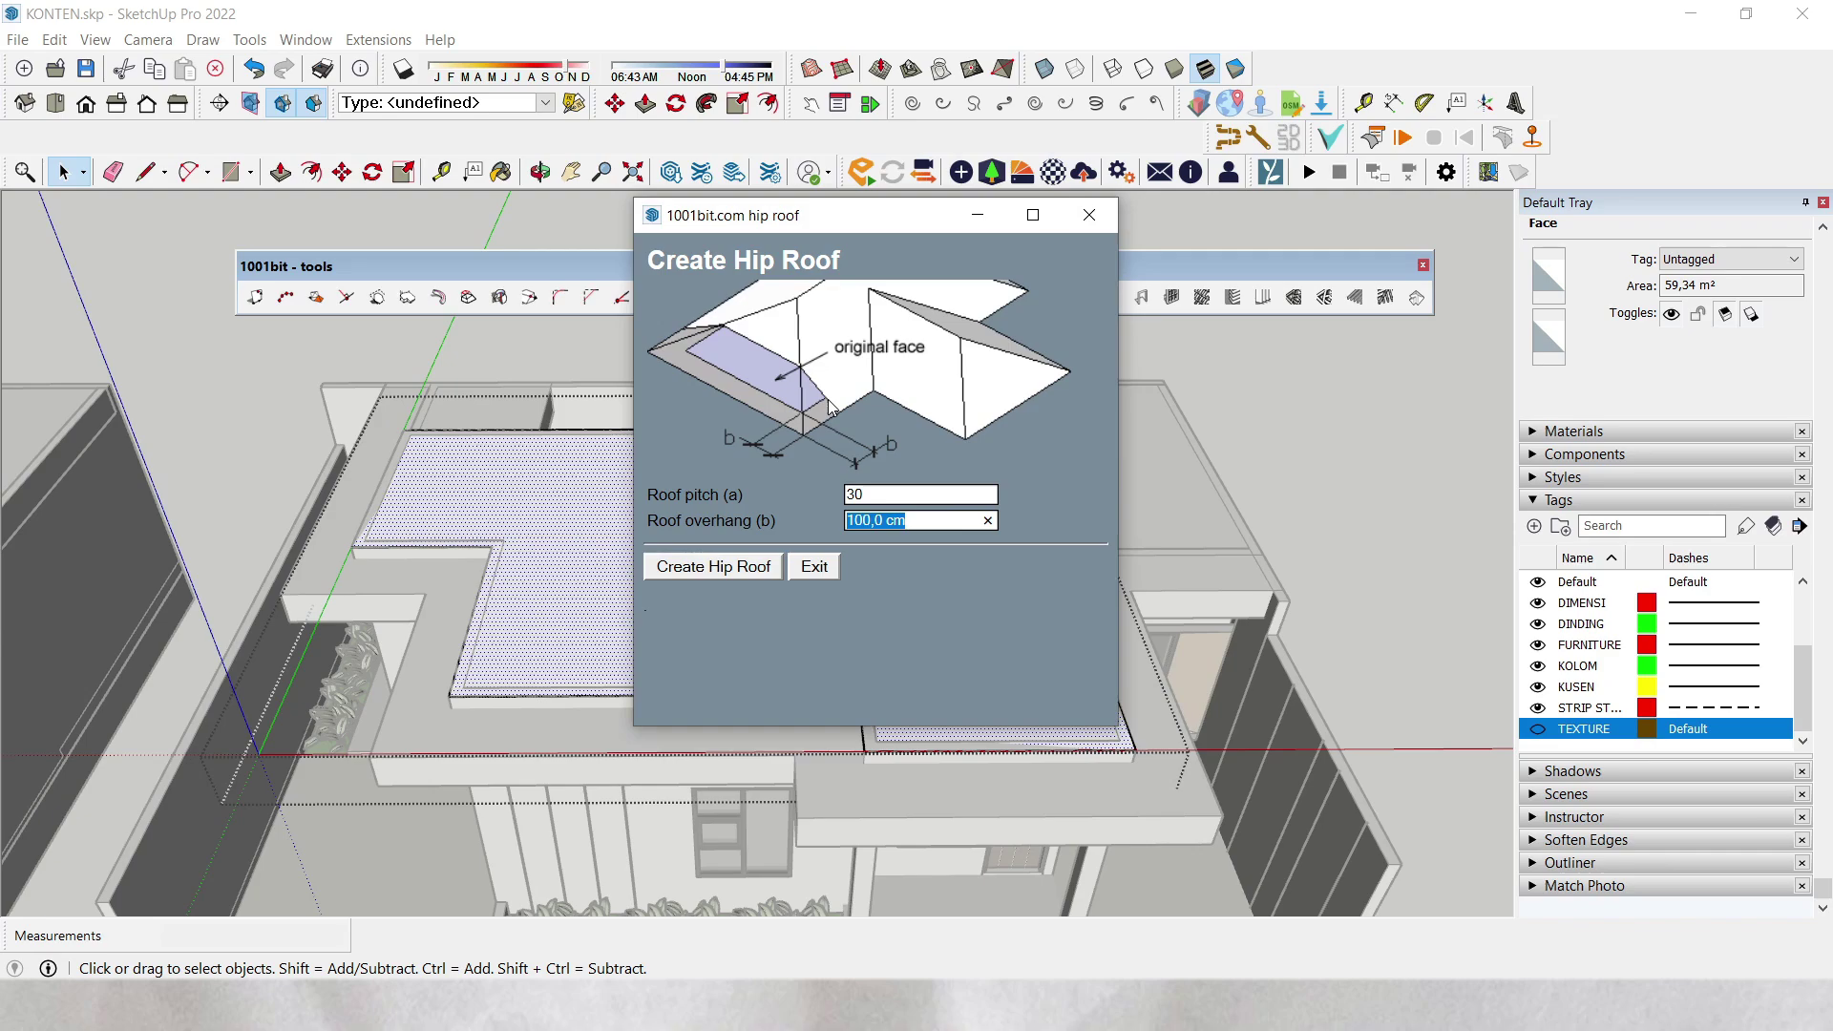
text(100)
- Generate the 30° hip roof over the house and orbit to inspect it
click(720, 571)
middle_drag(791, 586, 815, 596)
scroll(815, 595, down, 3)
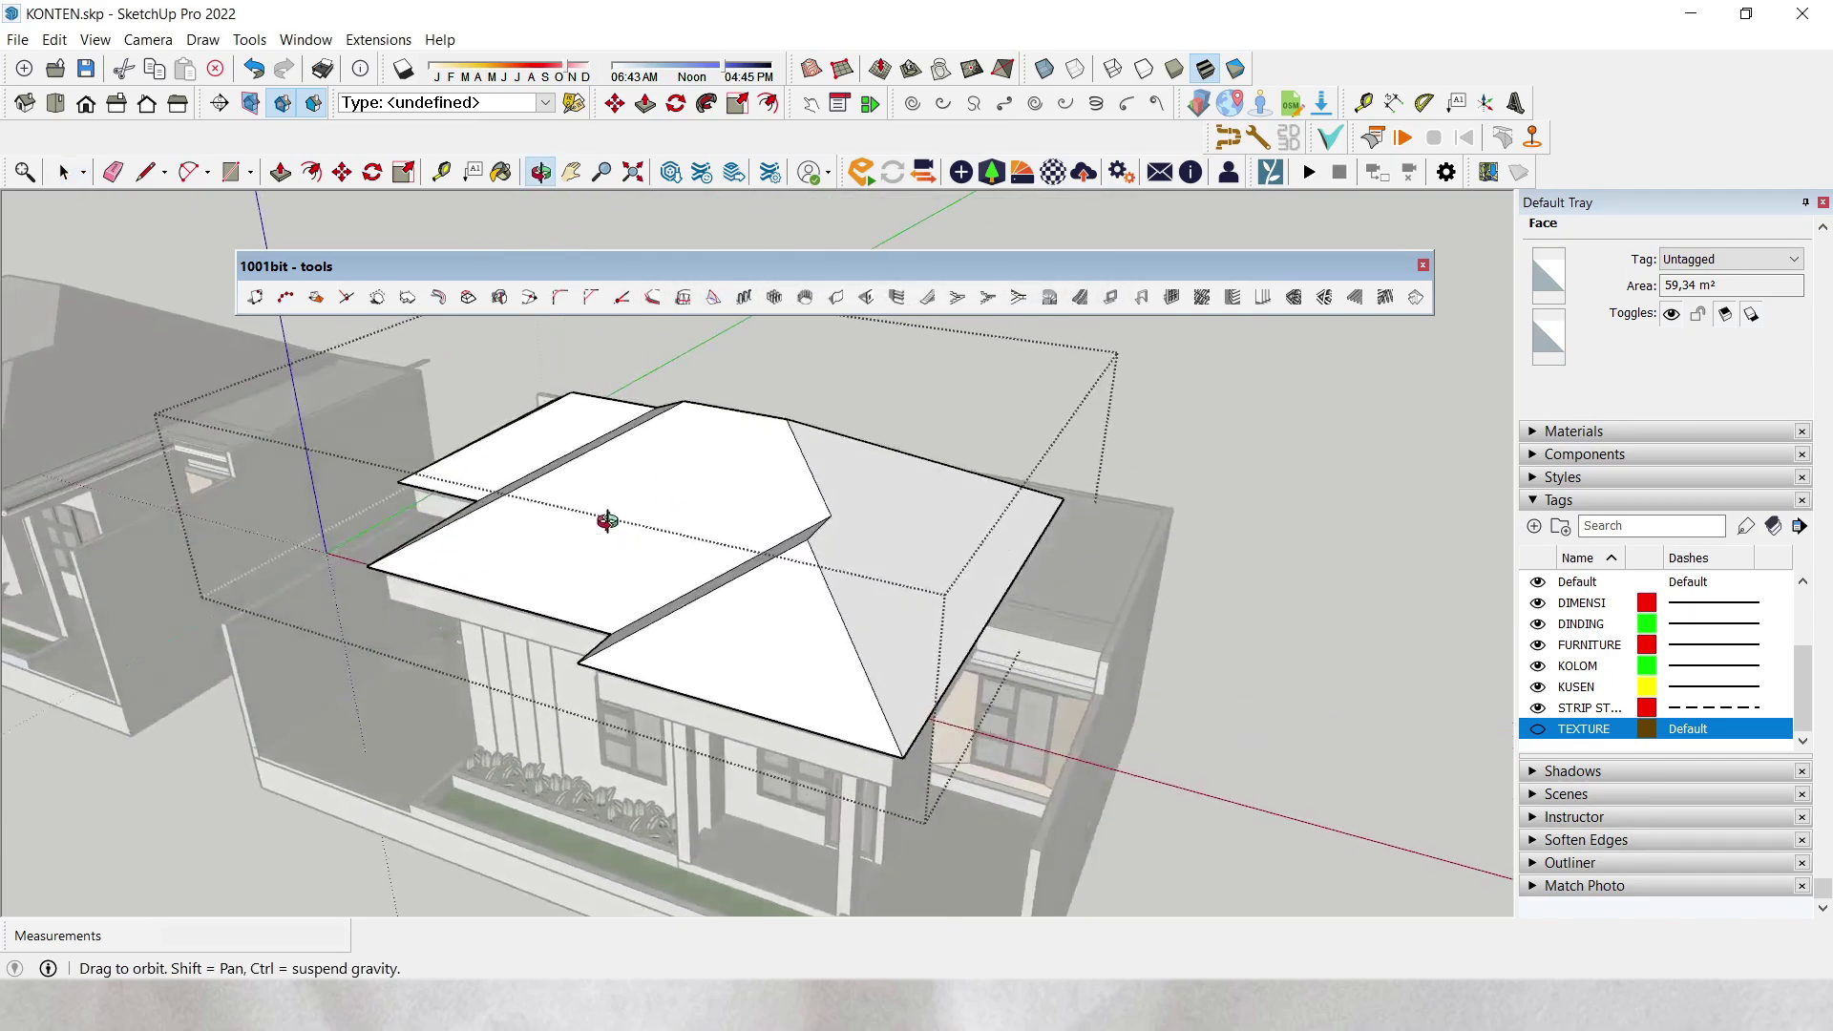
key(space)
mouse_move(761, 380)
middle_down()
mouse_move(643, 507)
mouse_move(843, 495)
mouse_move(845, 539)
mouse_move(884, 506)
middle_up()
key(space)
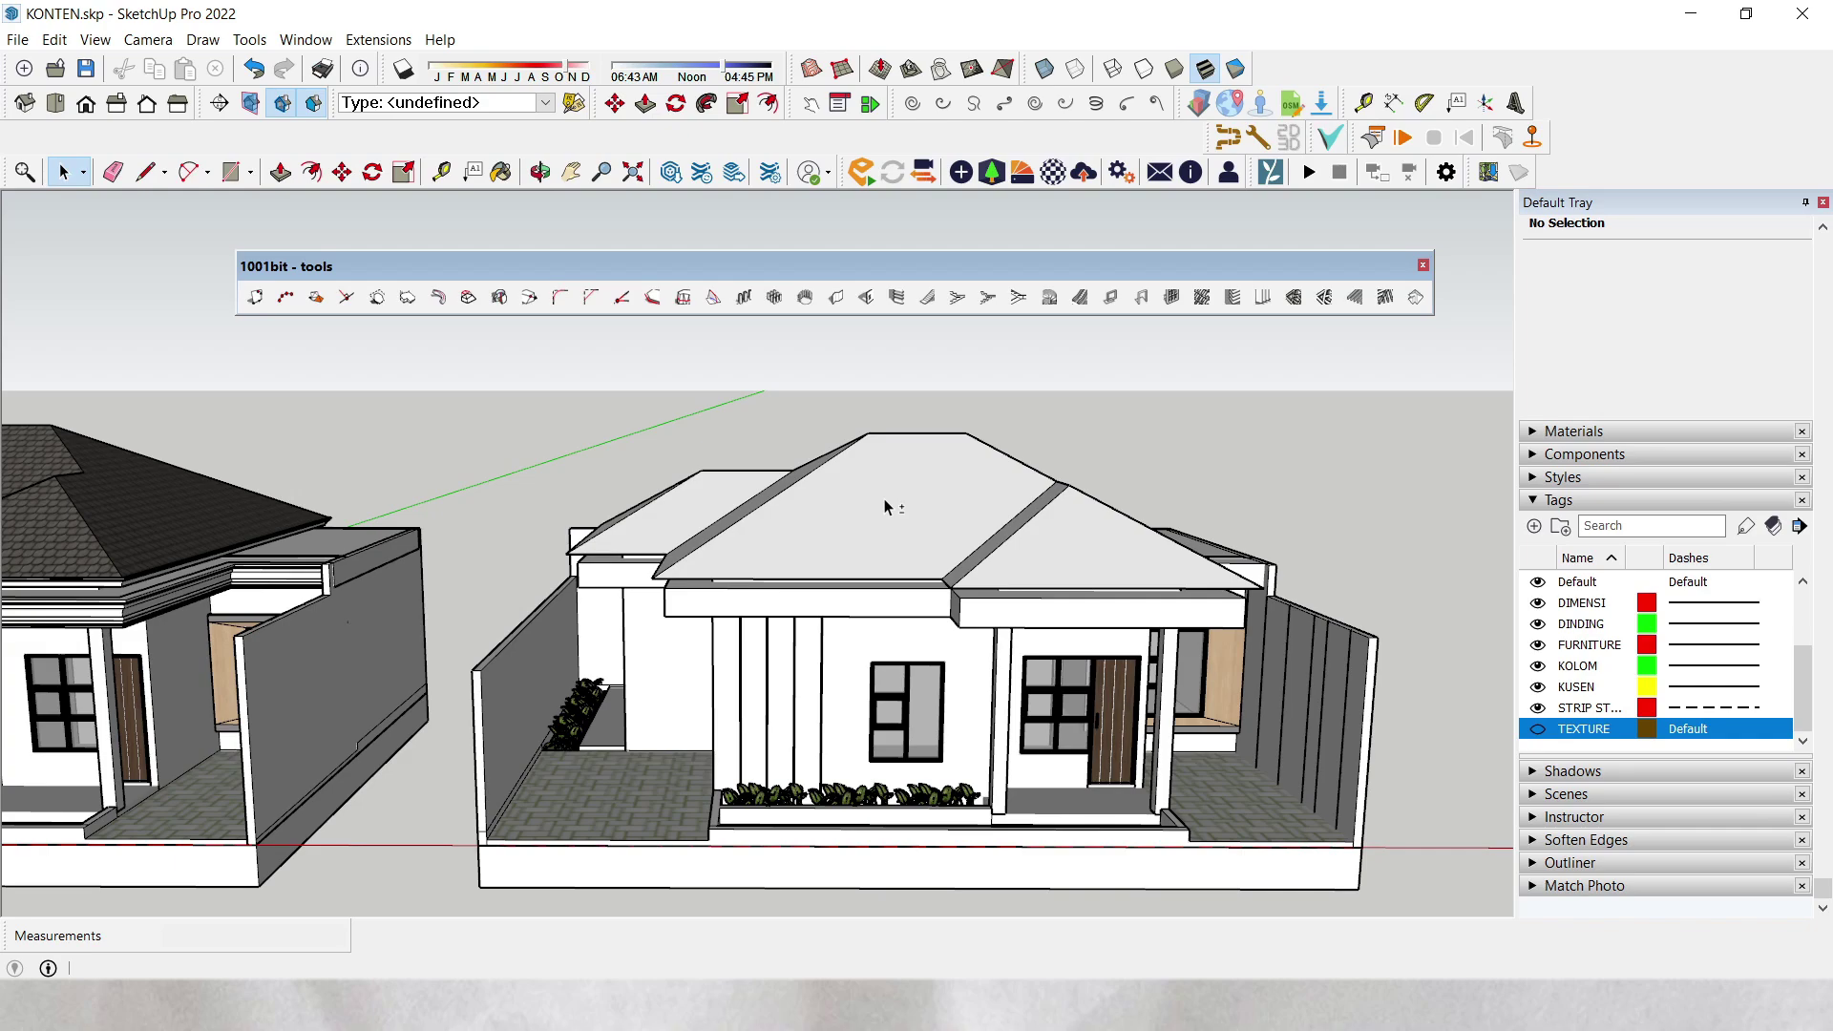
middle_drag(884, 506, 900, 462)
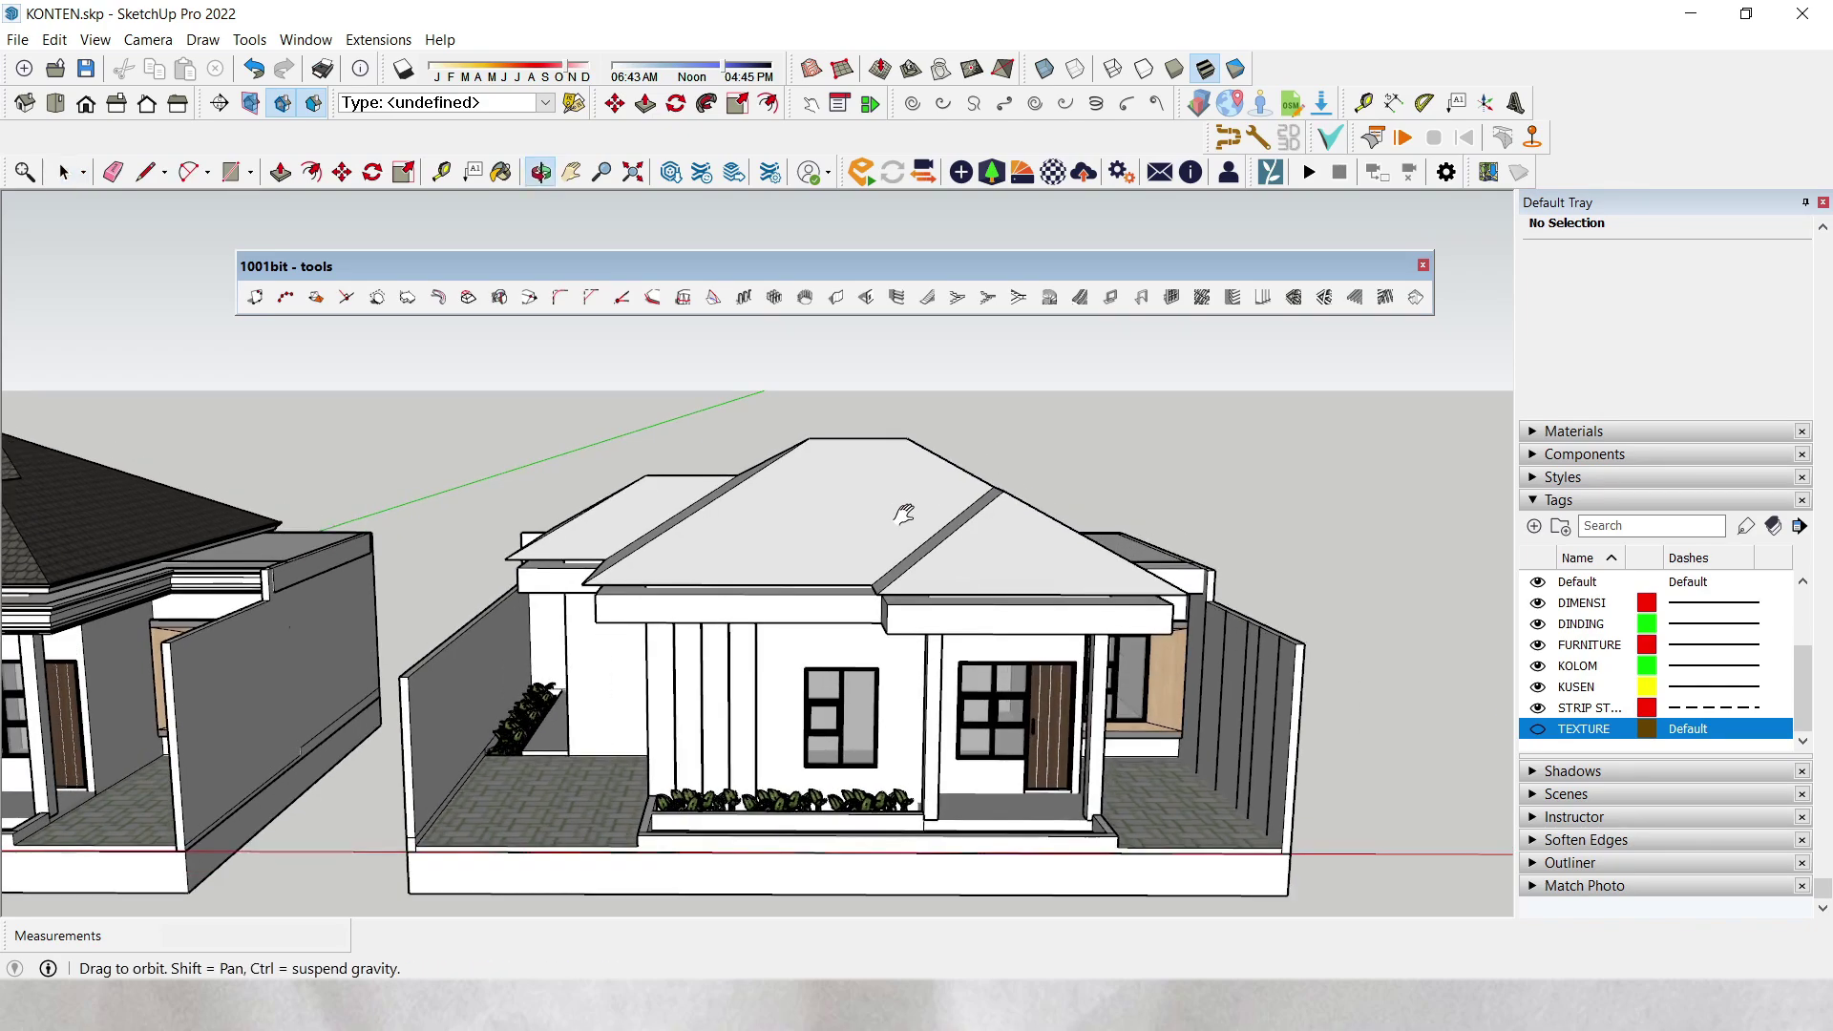
- Paint the hip roof with the Roofing Shingles GAF Estates material from the Roofing category
key(b)
middle_drag(904, 535, 933, 498)
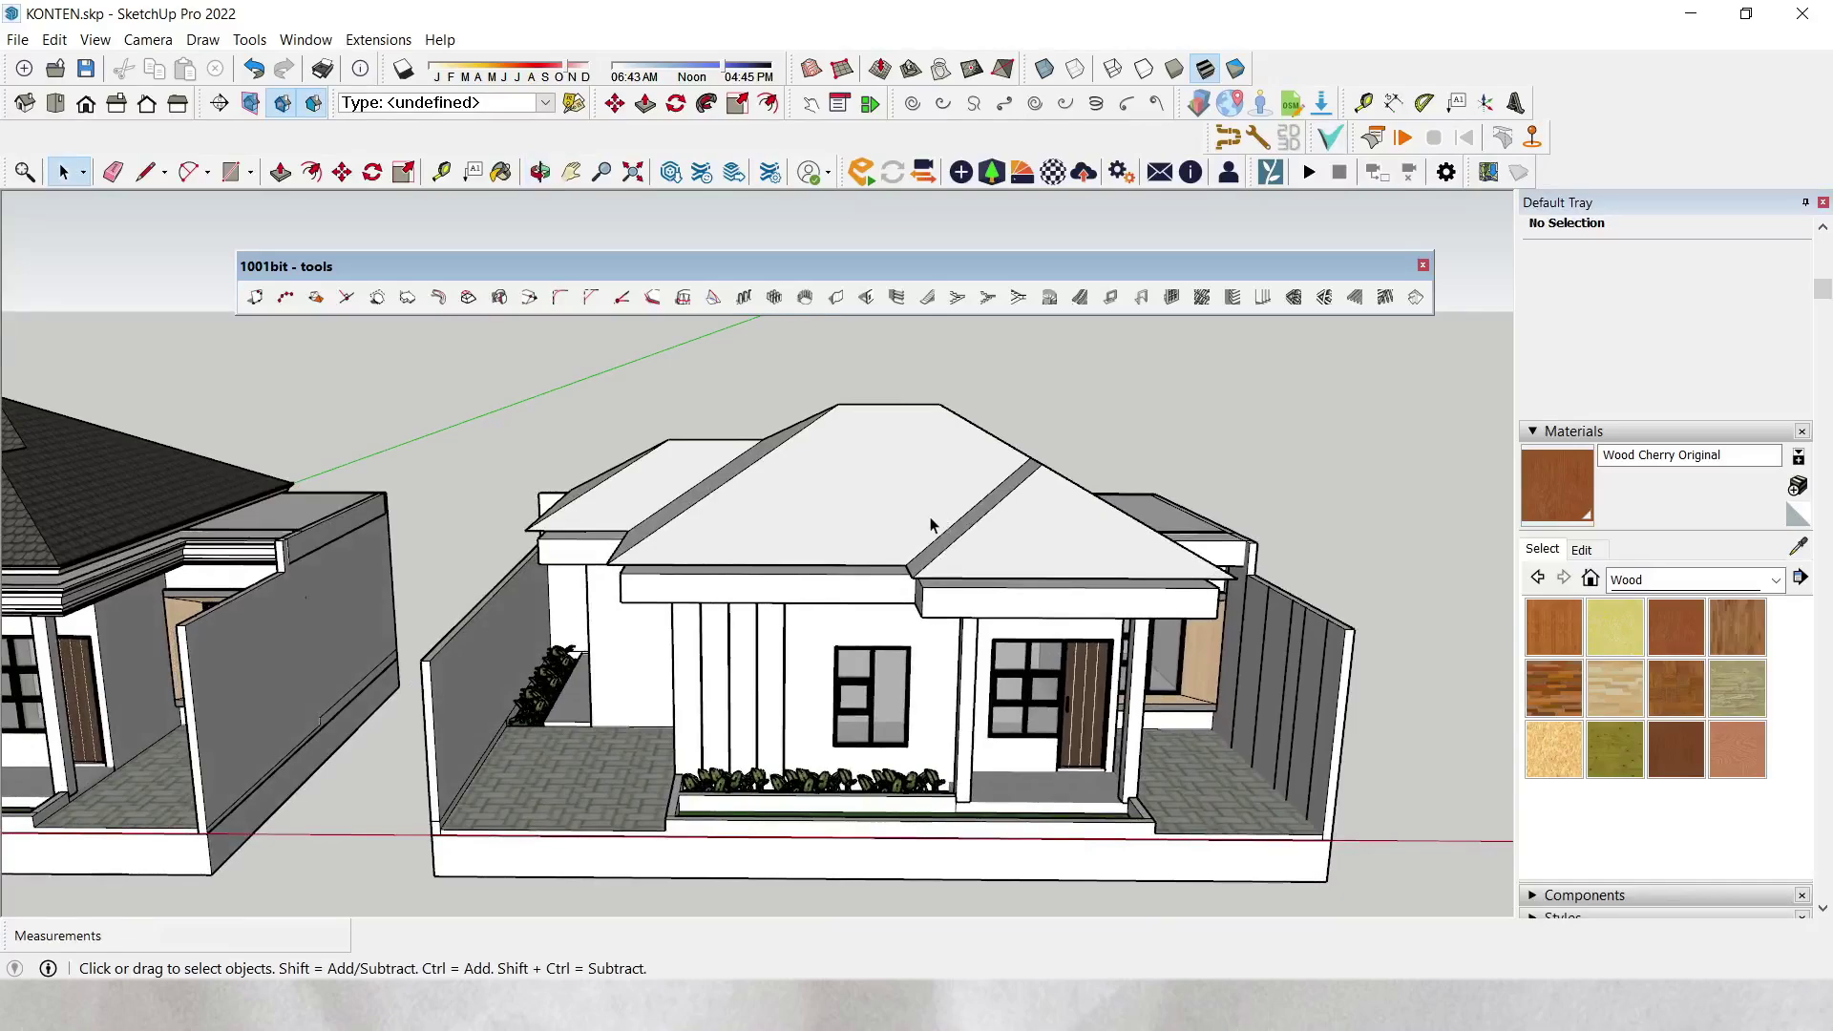
click(1622, 585)
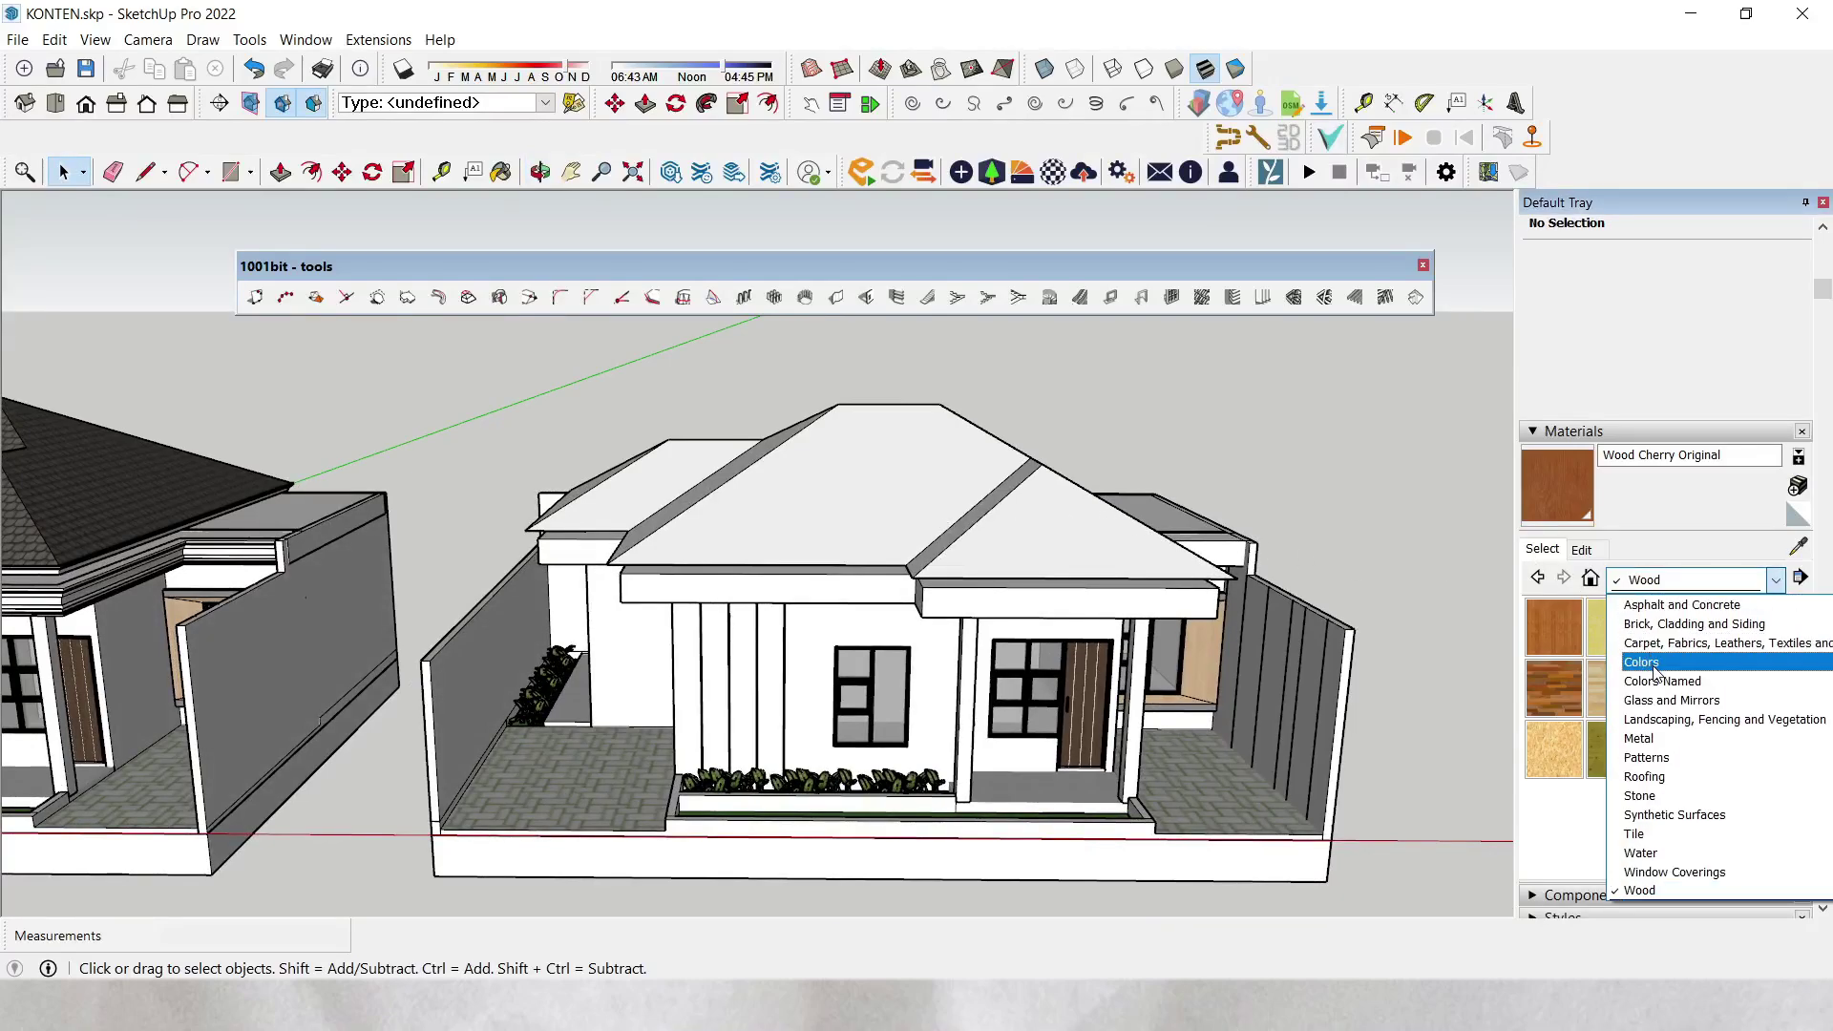
click(1643, 776)
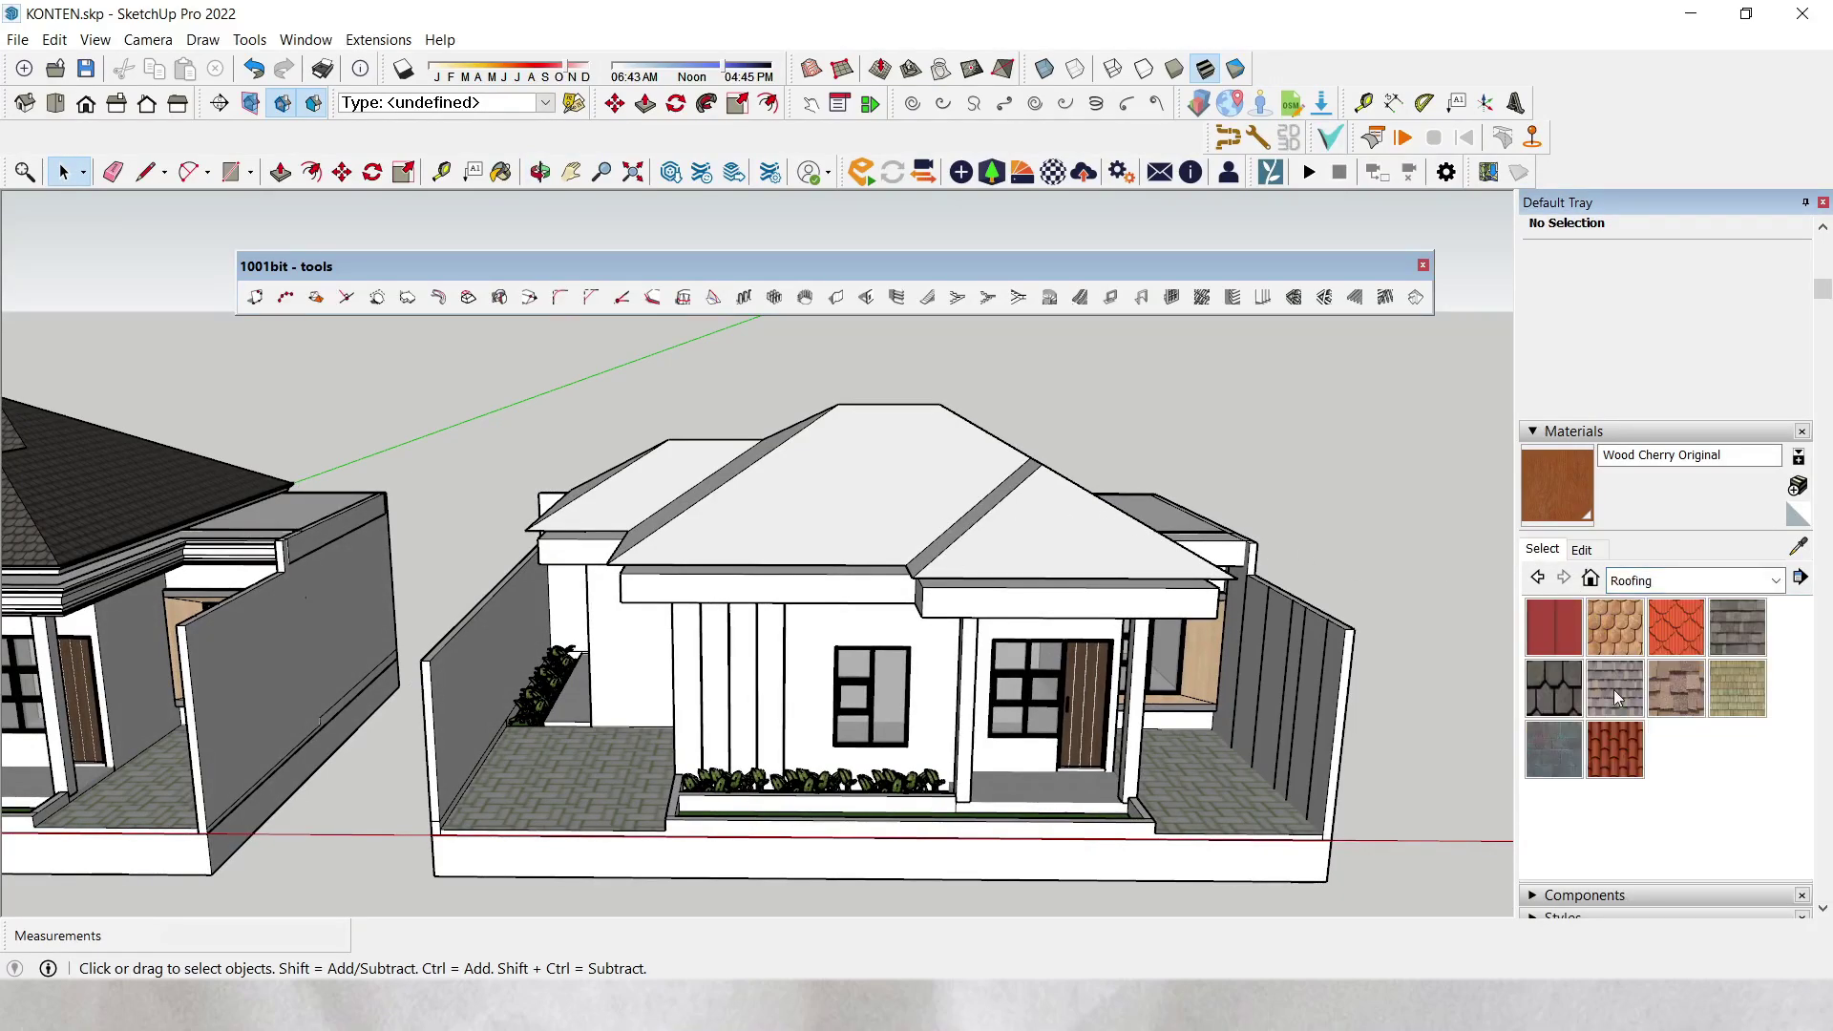
click(1553, 688)
click(1017, 542)
key(space)
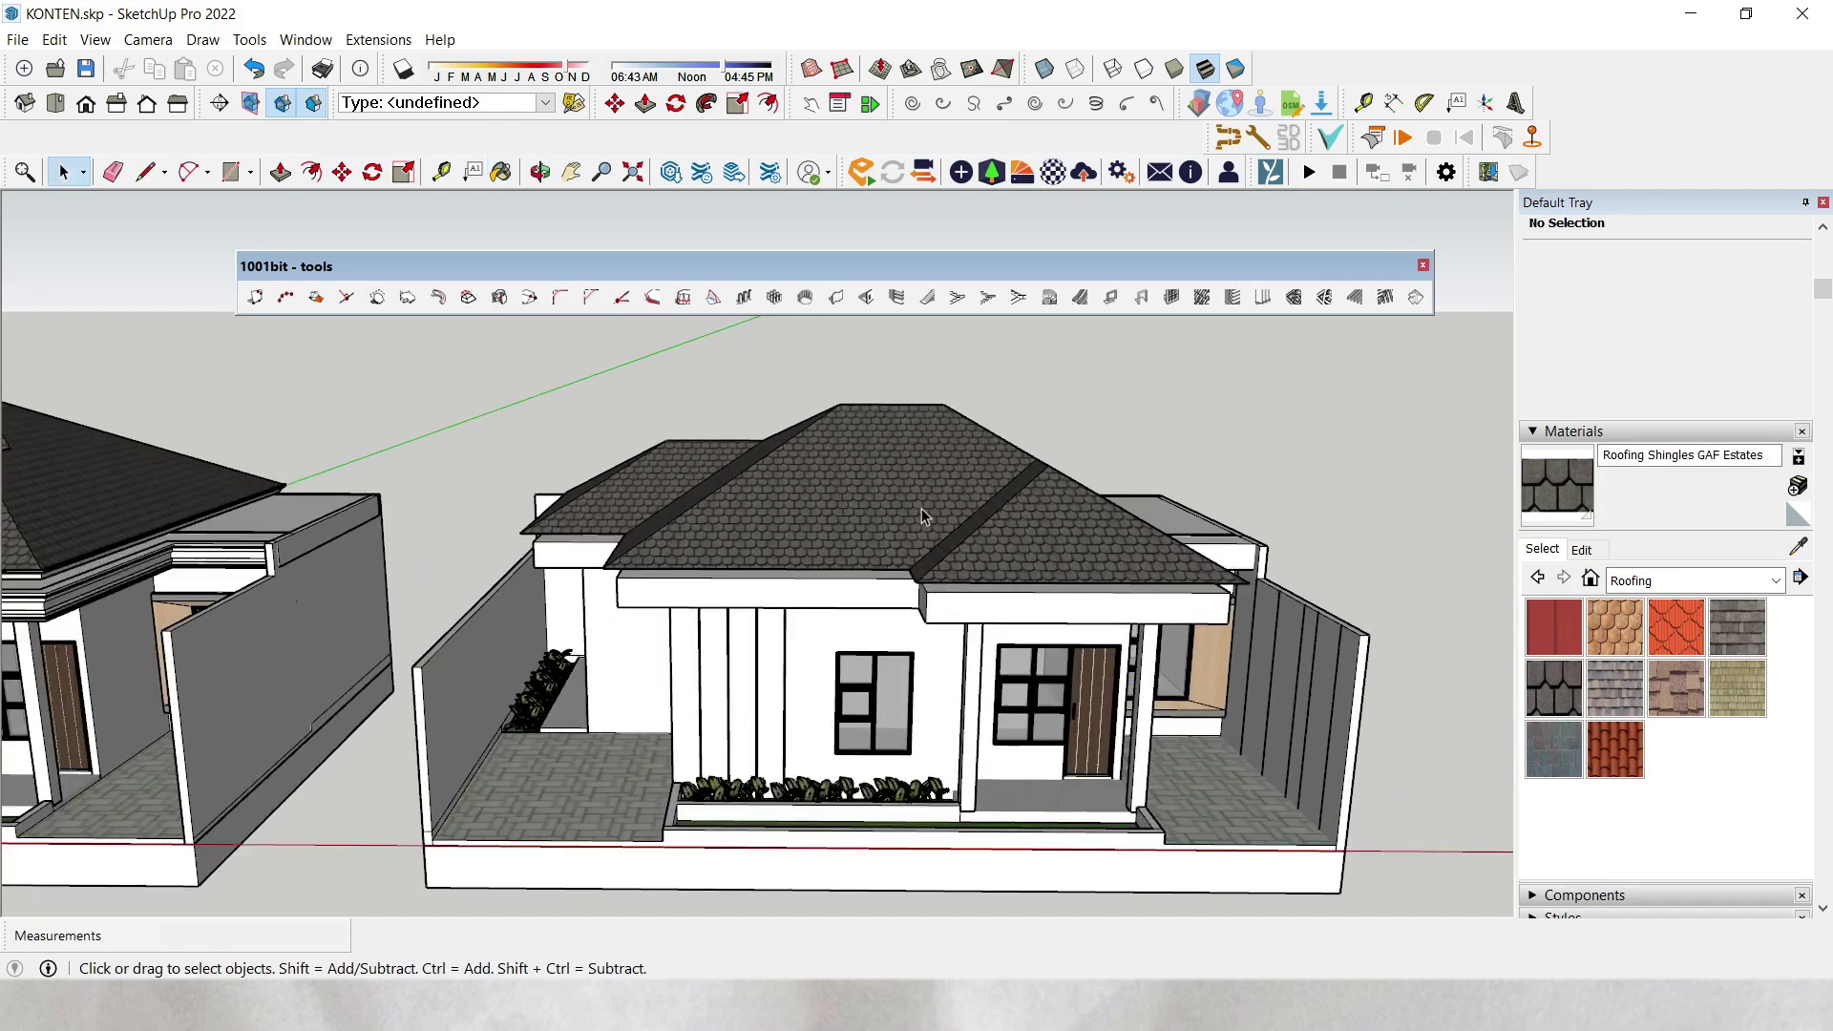
scroll(926, 520, up, 3)
middle_drag(935, 537, 809, 552)
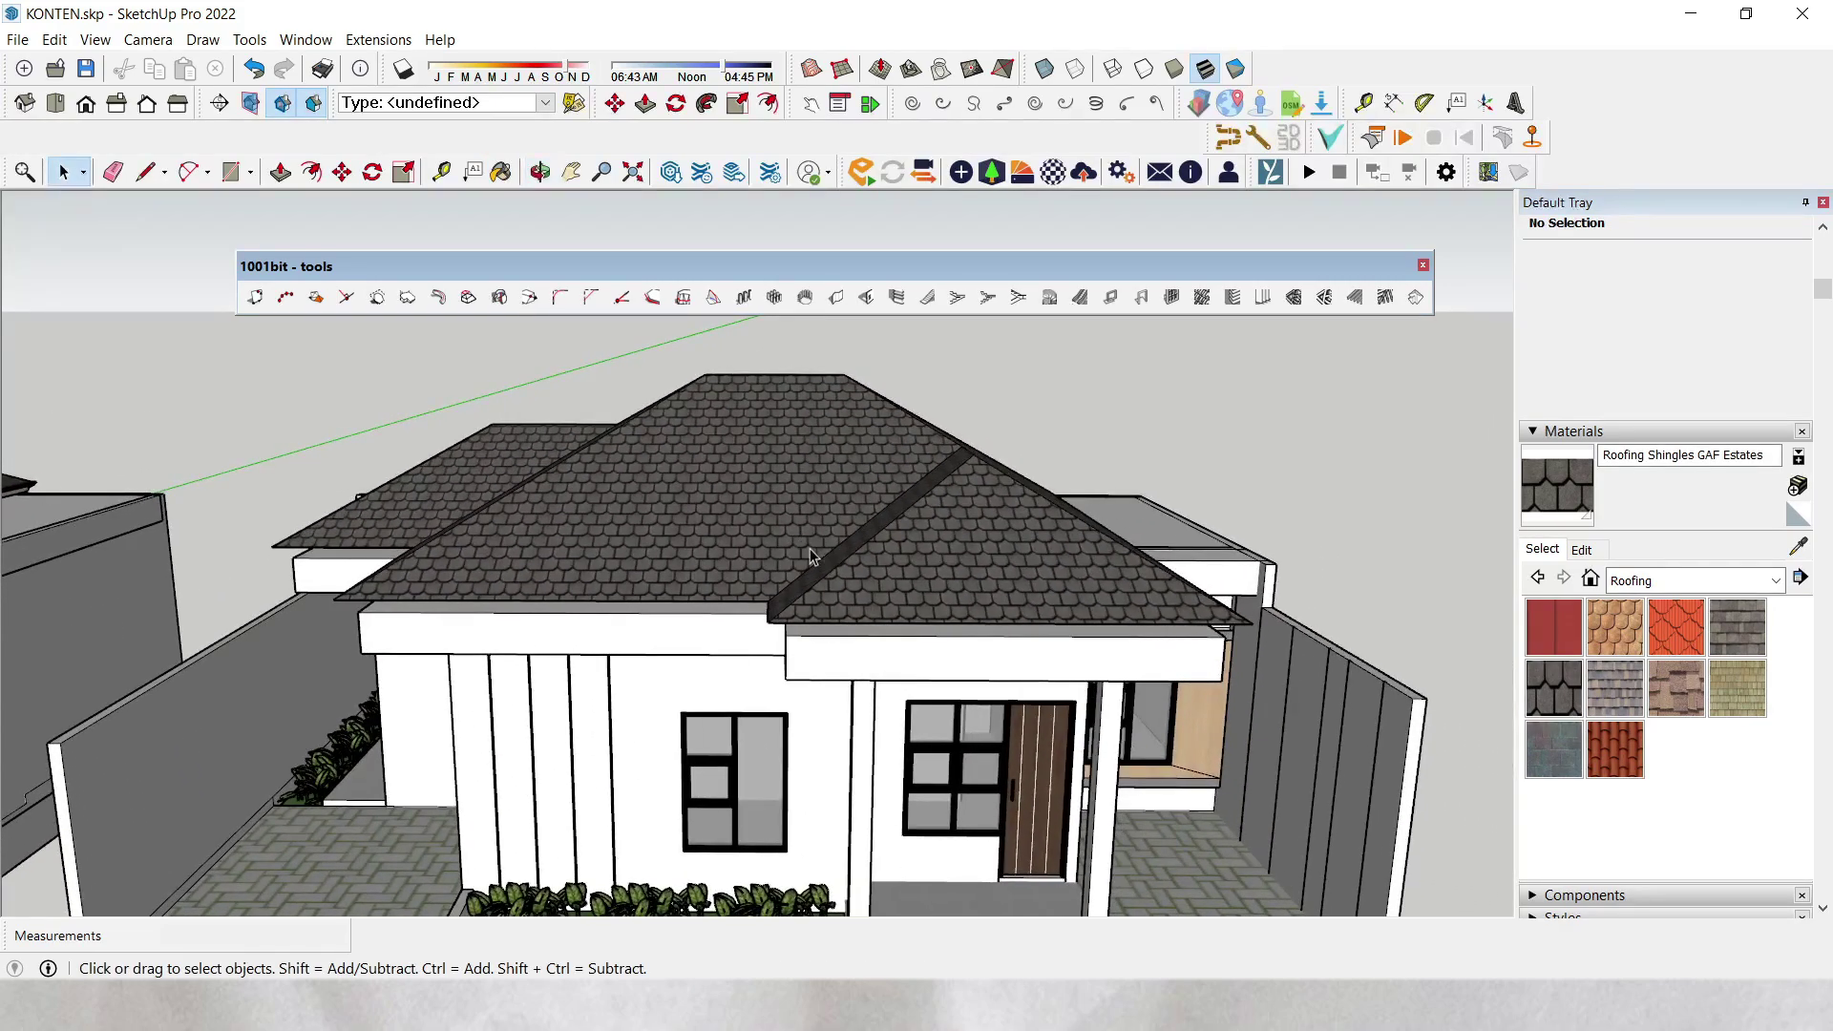